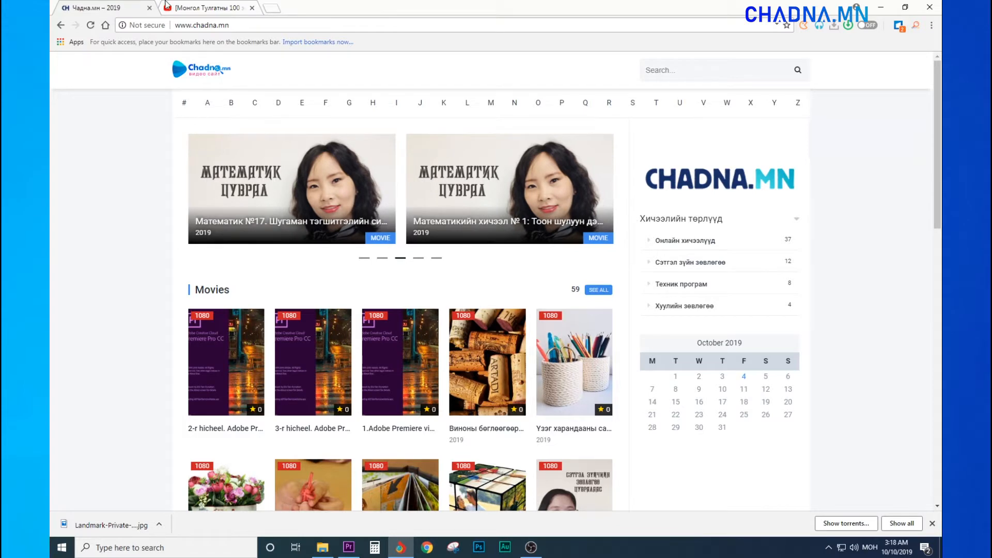
Step: Play a short stretch of the wrestling ceremony video open in the YouTube tab and pause it
{"action": "left_click", "coordinate": [160, 6]}
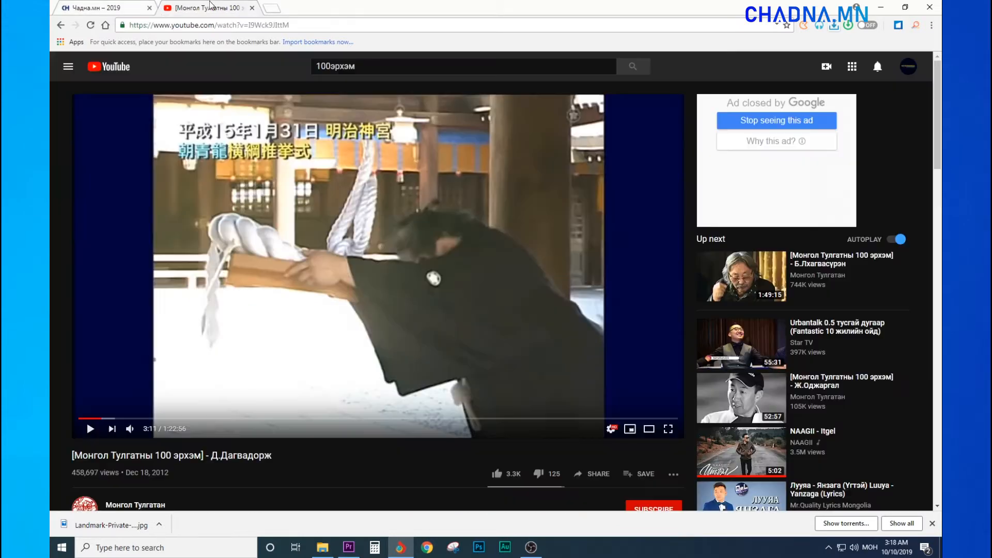
{"action": "left_click", "coordinate": [308, 336]}
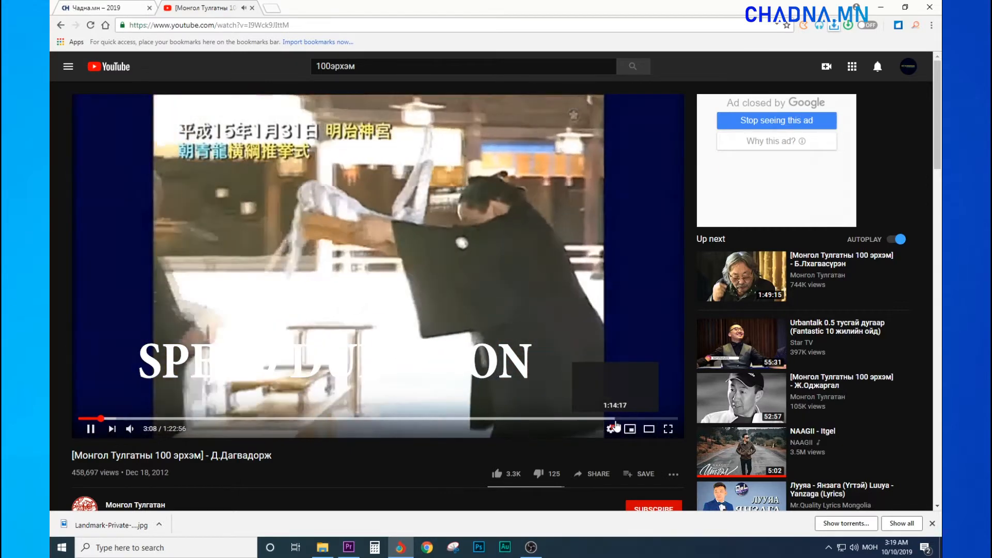
{"action": "left_click", "coordinate": [386, 311]}
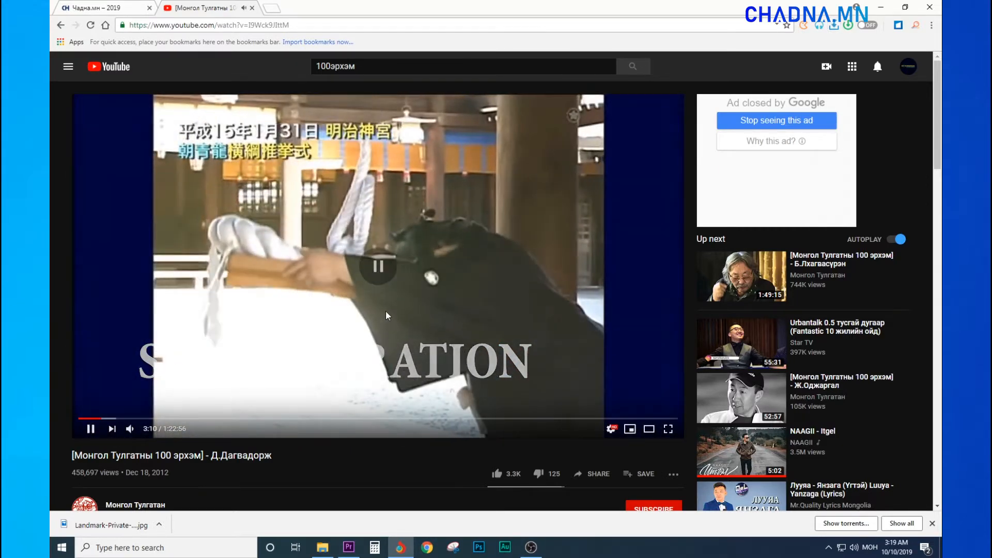
Step: Switch to Premiere Pro and close the gap near 00:17:00 on the LESSON timeline, before the final clips
{"action": "left_click", "coordinate": [880, 7]}
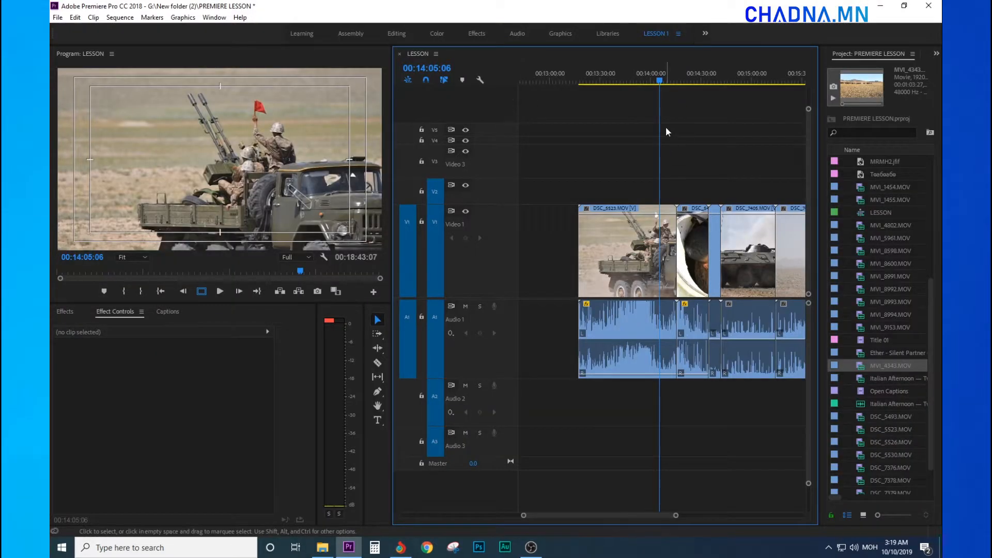
{"action": "key", "text": "minus"}
{"action": "key", "text": "minus"}
{"action": "key", "text": "minus"}
{"action": "left_click", "coordinate": [611, 83]}
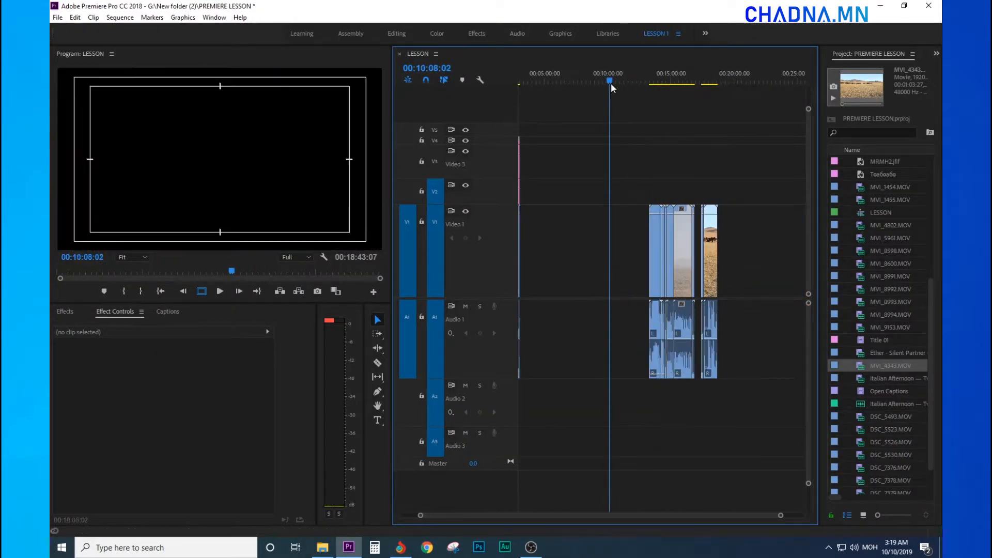
{"action": "key", "text": "minus"}
{"action": "left_click_drag", "start_coordinate": [672, 82], "coordinate": [687, 85]}
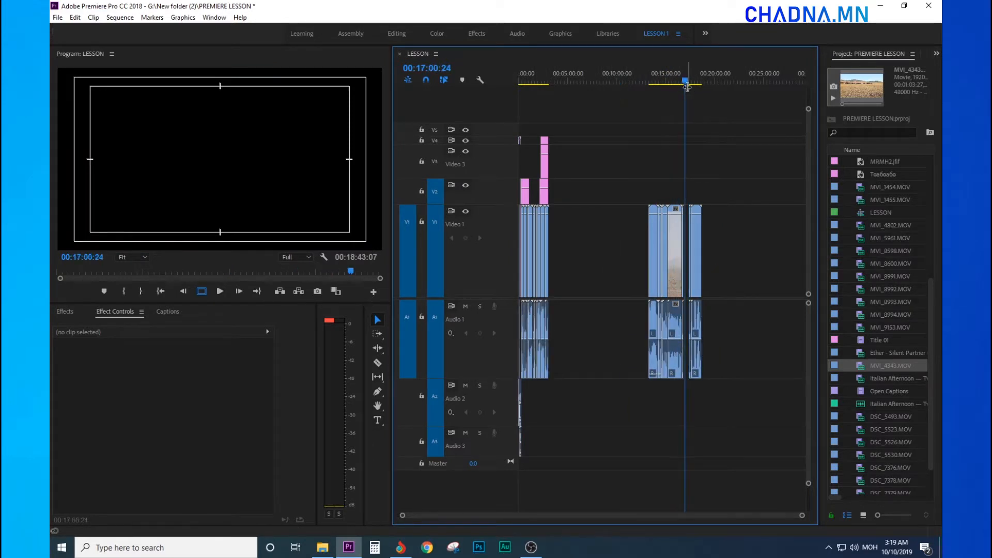
{"action": "key", "text": "equal"}
{"action": "key", "text": "equal"}
{"action": "key", "text": "equal"}
{"action": "key", "text": "equal"}
{"action": "key", "text": "equal"}
{"action": "right_click", "coordinate": [700, 248]}
{"action": "left_click", "coordinate": [729, 255]}
{"action": "key", "text": "minus"}
{"action": "key", "text": "minus"}
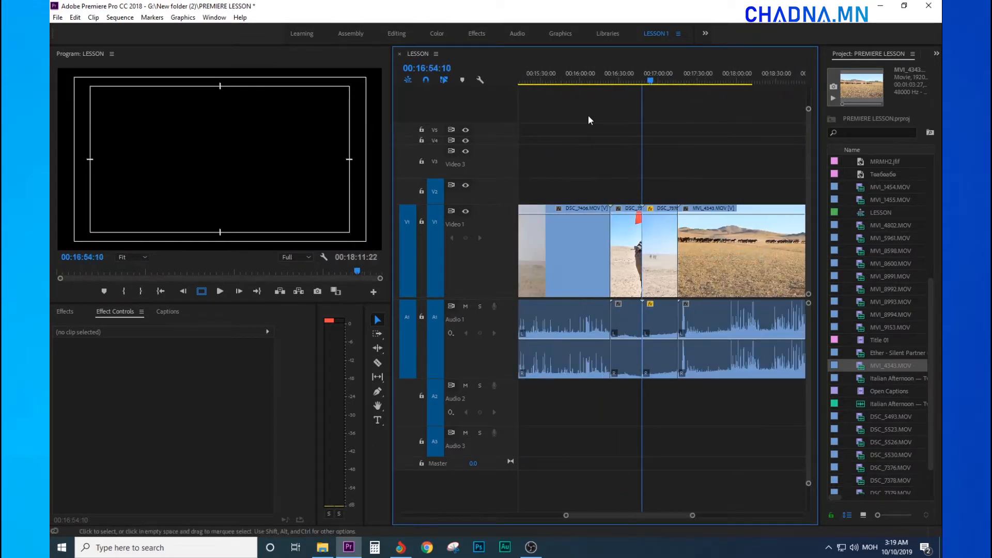
Step: Play and scrub through the MVI_4343.MOV clip of running horses at the end of the sequence
{"action": "key", "text": "minus"}
{"action": "key", "text": "minus"}
{"action": "key", "text": "minus"}
{"action": "key", "text": "minus"}
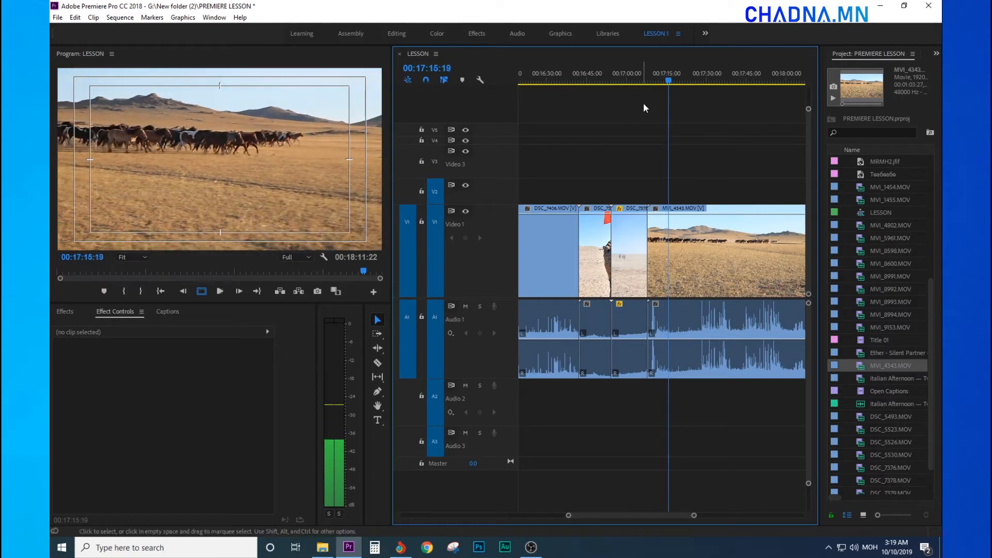
{"action": "key", "text": "minus"}
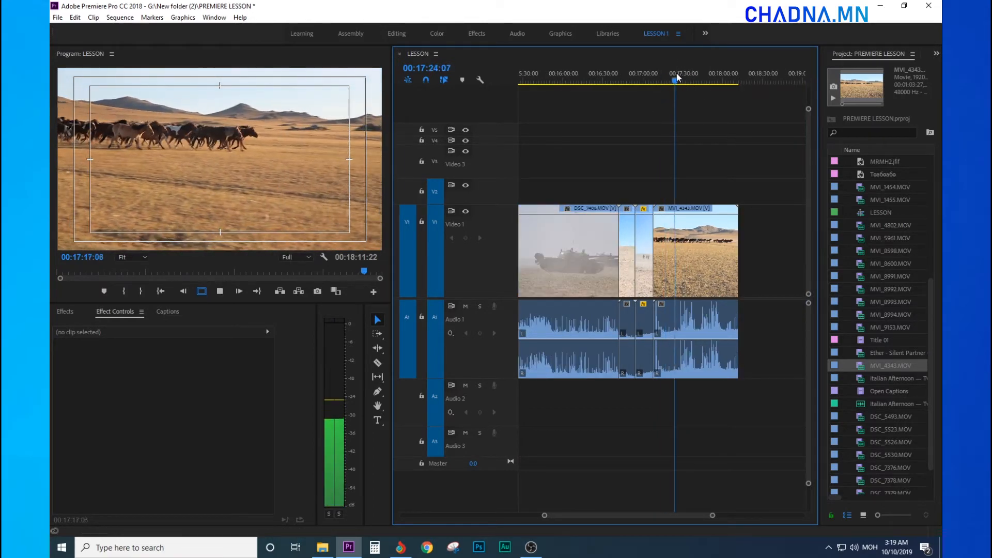
{"action": "left_click_drag", "start_coordinate": [676, 76], "coordinate": [681, 79]}
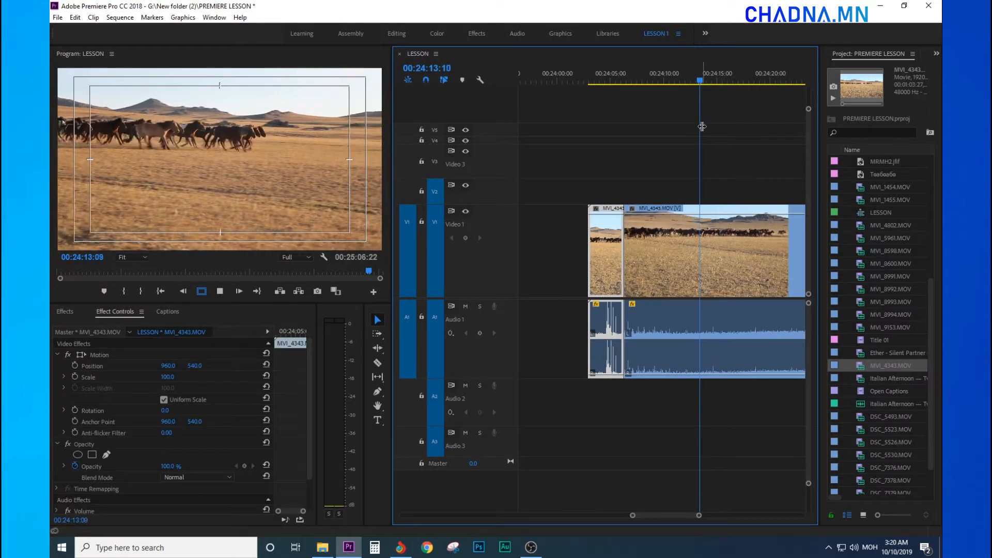
Step: Stop playback at 00:24:17:04 and cut the MVI_4343.MOV clip there
{"action": "key", "text": "equal"}
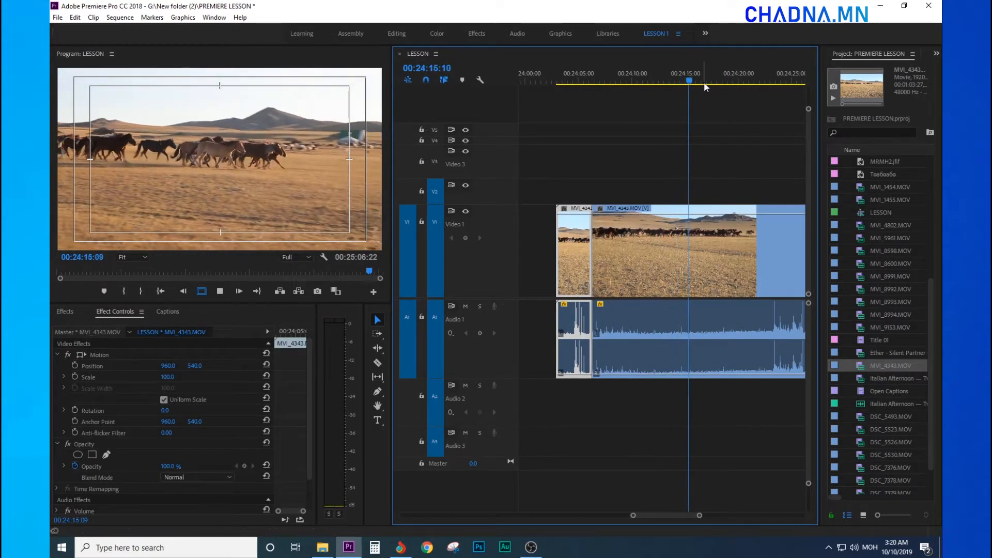
{"action": "key", "text": "space"}
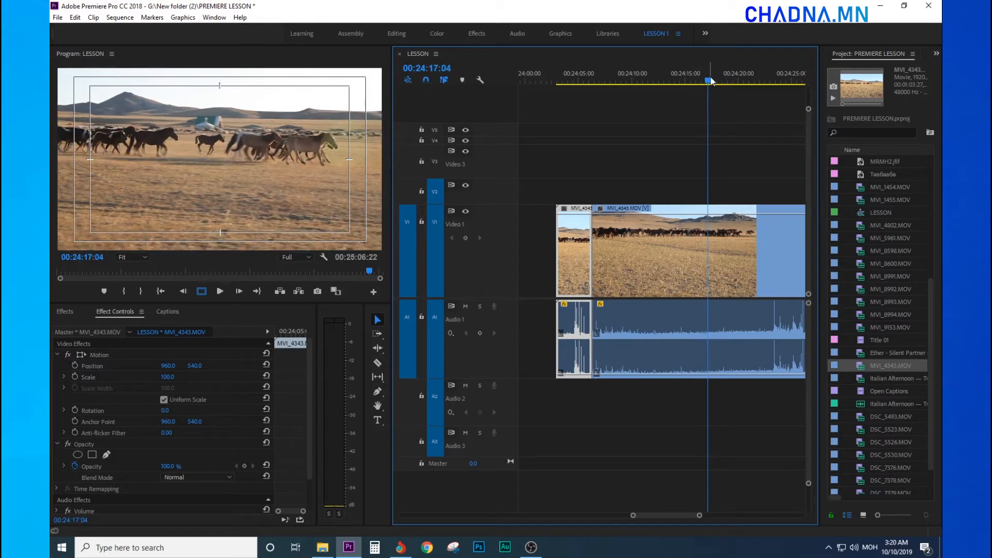
{"action": "key", "text": "ctrl+k"}
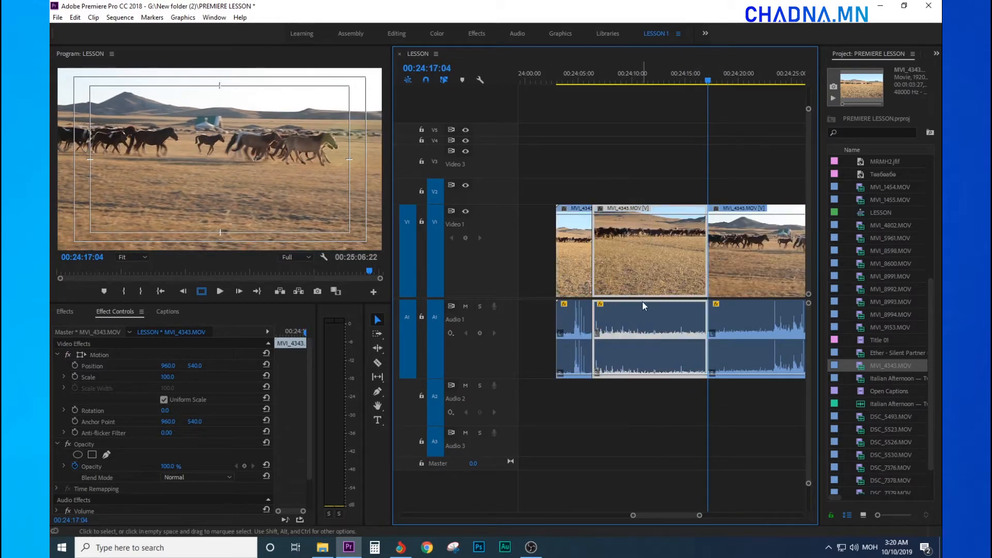
Step: Move the MVI_4343.MOV segment before the cut into empty space on Video 1, starting at about 00:25:55:00
{"action": "key", "text": "minus"}
{"action": "key", "text": "minus"}
{"action": "left_click_drag", "start_coordinate": [659, 279], "coordinate": [700, 278]}
{"action": "key", "text": "minus"}
{"action": "left_click", "coordinate": [698, 79]}
{"action": "left_click_drag", "start_coordinate": [698, 78], "coordinate": [695, 81]}
{"action": "key", "text": "equal"}
{"action": "key", "text": "equal"}
{"action": "key", "text": "equal"}
{"action": "key", "text": "equal"}
{"action": "key", "text": "equal"}
{"action": "key", "text": "equal"}
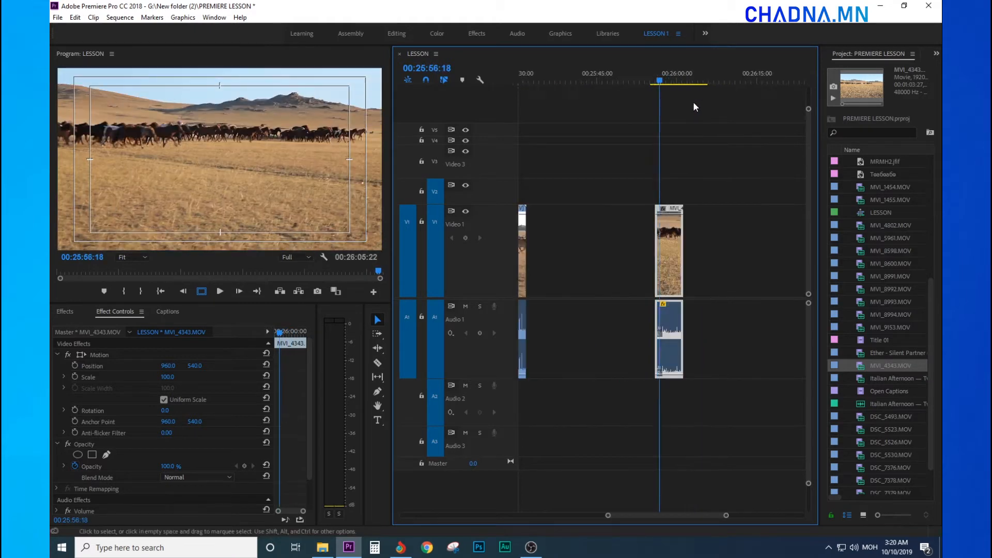
{"action": "key", "text": "minus"}
{"action": "key", "text": "minus"}
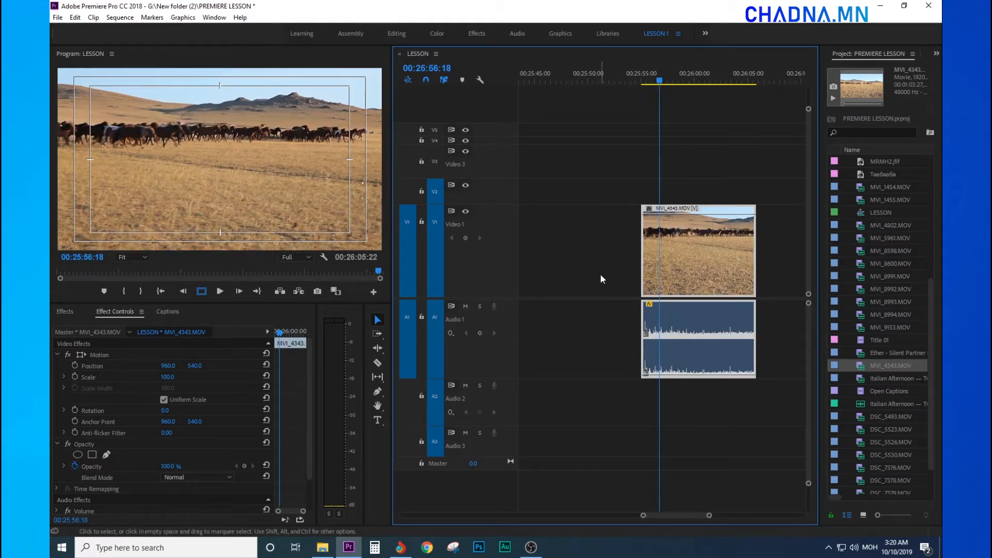
Step: Turn on Reverse Speed for the isolated MVI_4343.MOV segment and play it from its start
{"action": "right_click", "coordinate": [677, 262]}
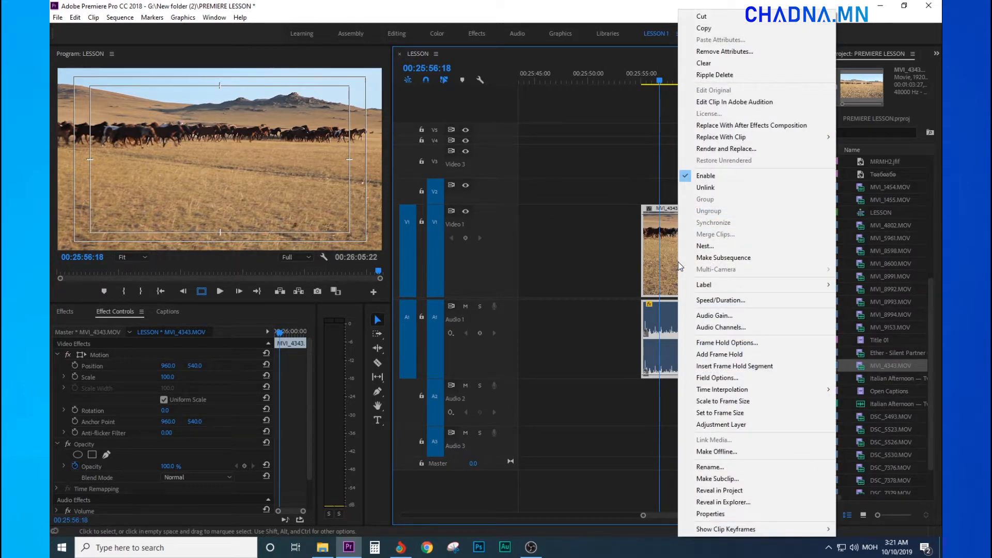
{"action": "left_click", "coordinate": [736, 302]}
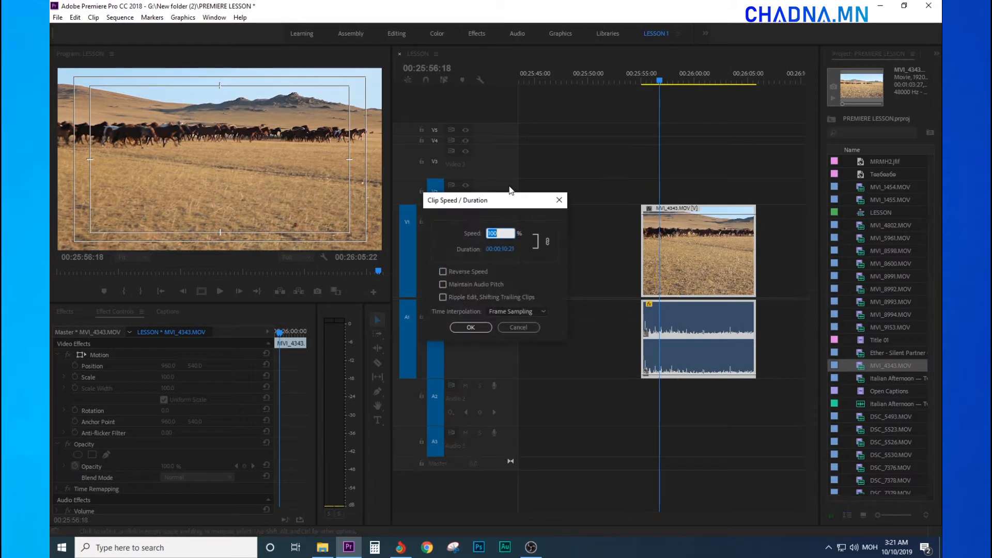
{"action": "left_click_drag", "start_coordinate": [509, 200], "coordinate": [566, 138]}
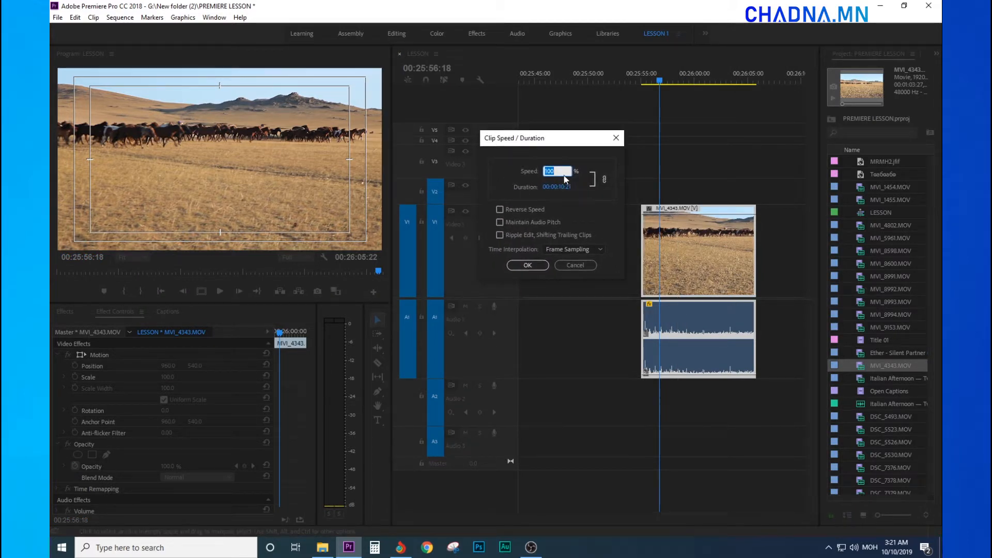
{"action": "left_click_drag", "start_coordinate": [562, 172], "coordinate": [550, 175]}
{"action": "left_click_drag", "start_coordinate": [556, 176], "coordinate": [522, 172]}
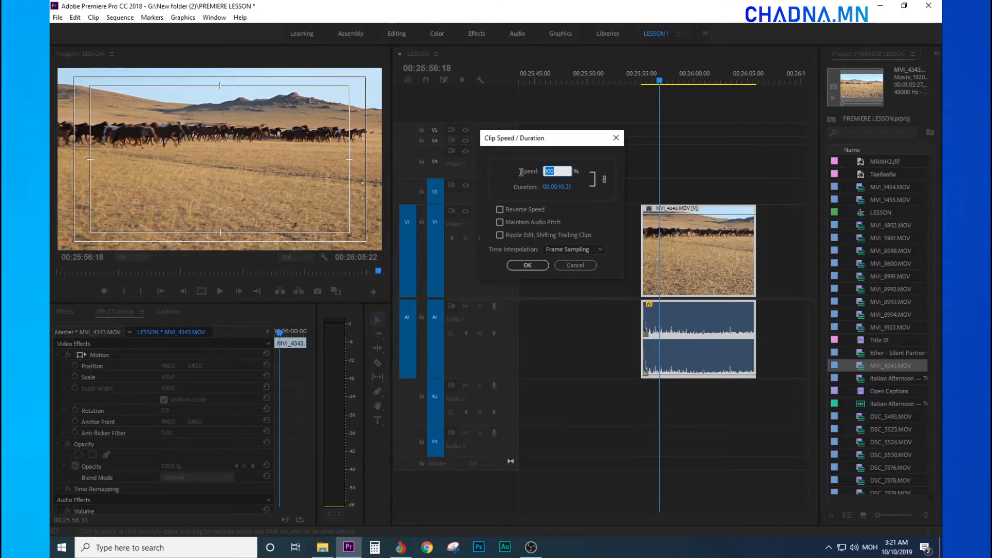
{"action": "left_click", "coordinate": [557, 172]}
{"action": "left_click", "coordinate": [498, 209]}
{"action": "left_click", "coordinate": [527, 265]}
{"action": "left_click", "coordinate": [643, 82]}
{"action": "key", "text": "space"}
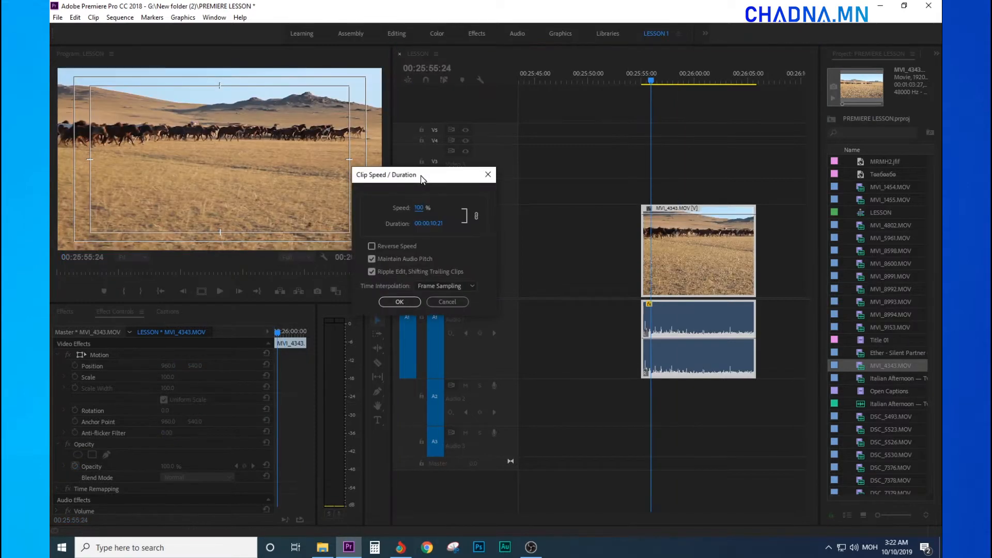
Step: Set the isolated MVI_4343.MOV segment's speed to 500%
{"action": "left_click_drag", "start_coordinate": [422, 178], "coordinate": [438, 201]}
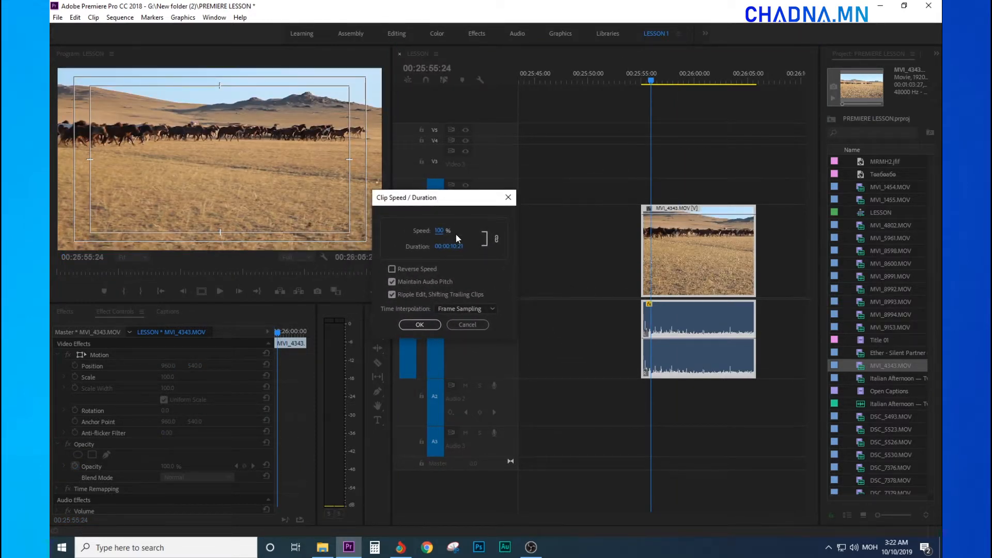
{"action": "left_click", "coordinate": [438, 233]}
{"action": "left_click", "coordinate": [441, 233]}
{"action": "double_click", "coordinate": [457, 229]}
{"action": "left_click_drag", "start_coordinate": [452, 230], "coordinate": [435, 237]}
{"action": "left_click_drag", "start_coordinate": [455, 230], "coordinate": [417, 230]}
{"action": "double_click", "coordinate": [450, 229]}
{"action": "type", "text": "50"}
{"action": "left_click", "coordinate": [421, 324]}
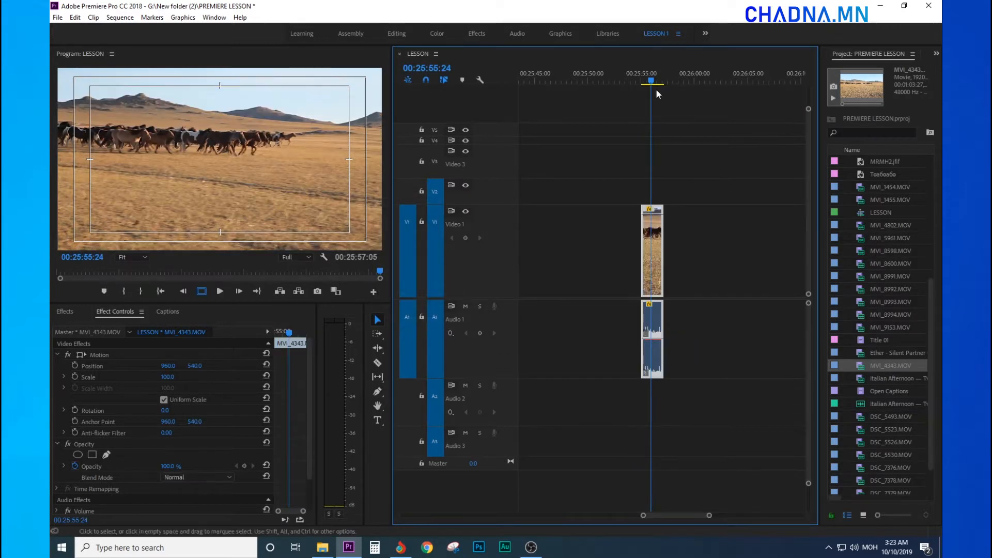
Step: Play back the sped-up MVI_4343.MOV clip to preview the fast motion
{"action": "key", "text": "equal"}
{"action": "key", "text": "equal"}
{"action": "key", "text": "equal"}
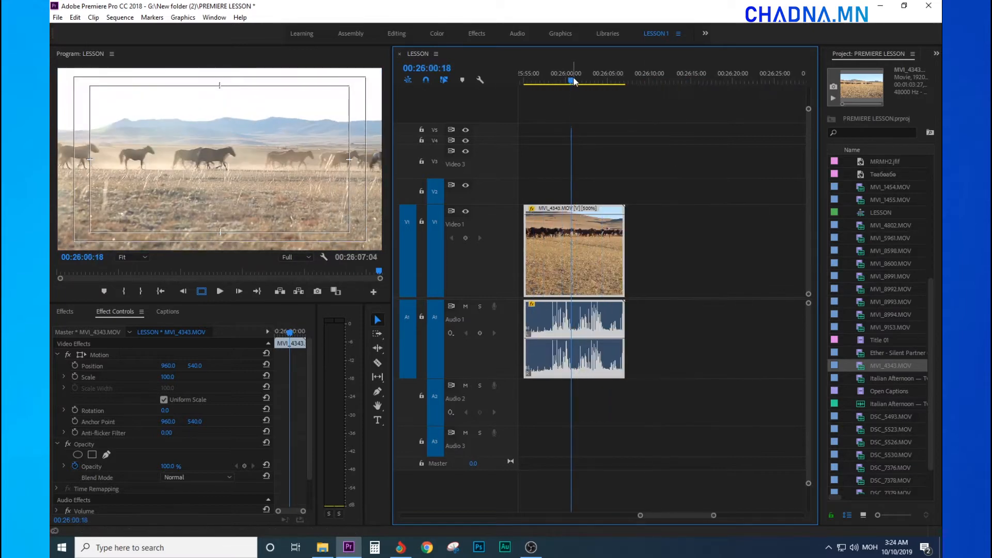
{"action": "key", "text": "space"}
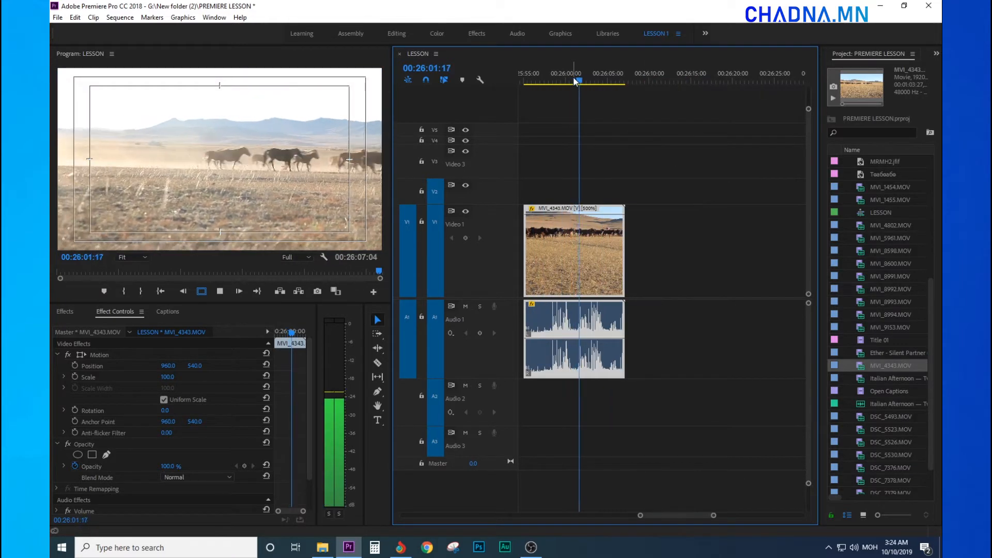
{"action": "key", "text": "space"}
{"action": "key", "text": "minus"}
{"action": "key", "text": "equal"}
{"action": "key", "text": "equal"}
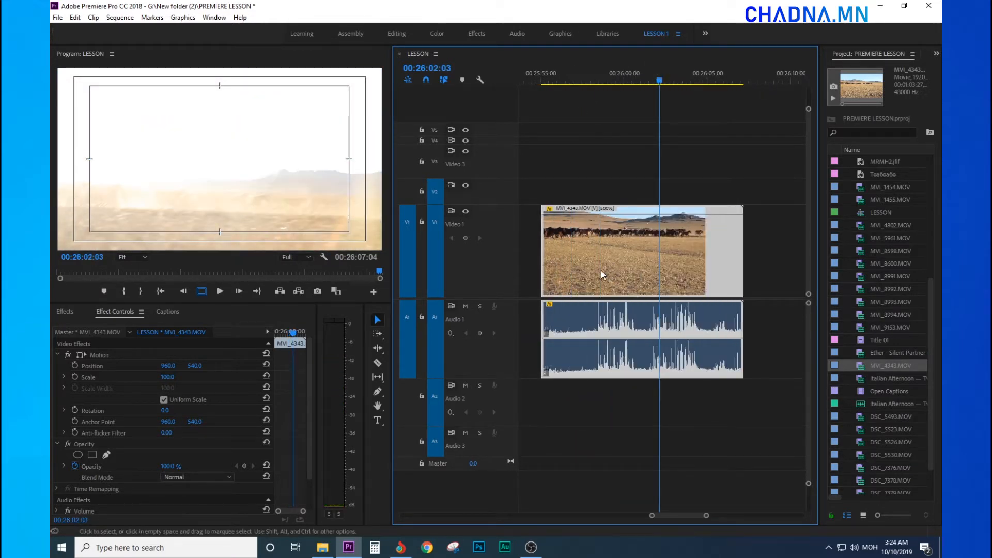
Step: Set the MVI_4343.MOV clip's speed to 50% for slow motion
{"action": "right_click", "coordinate": [576, 259]}
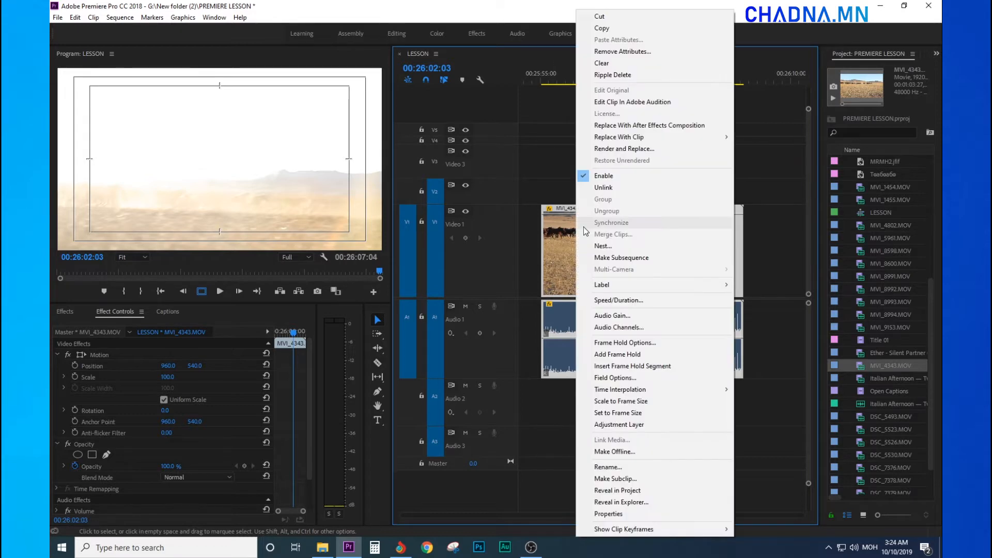
{"action": "left_click", "coordinate": [621, 302]}
{"action": "type", "text": "50"}
{"action": "key", "text": "Return"}
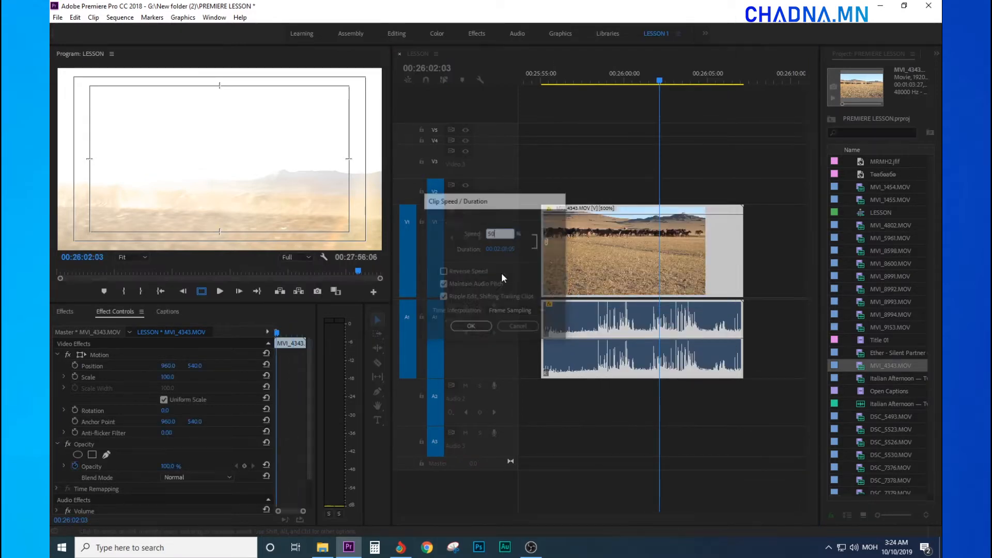
Step: Play back the slowed MVI_4343.MOV clip to preview the slow motion
{"action": "key", "text": "space"}
{"action": "key", "text": "minus"}
{"action": "key", "text": "minus"}
{"action": "key", "text": "minus"}
{"action": "key", "text": "minus"}
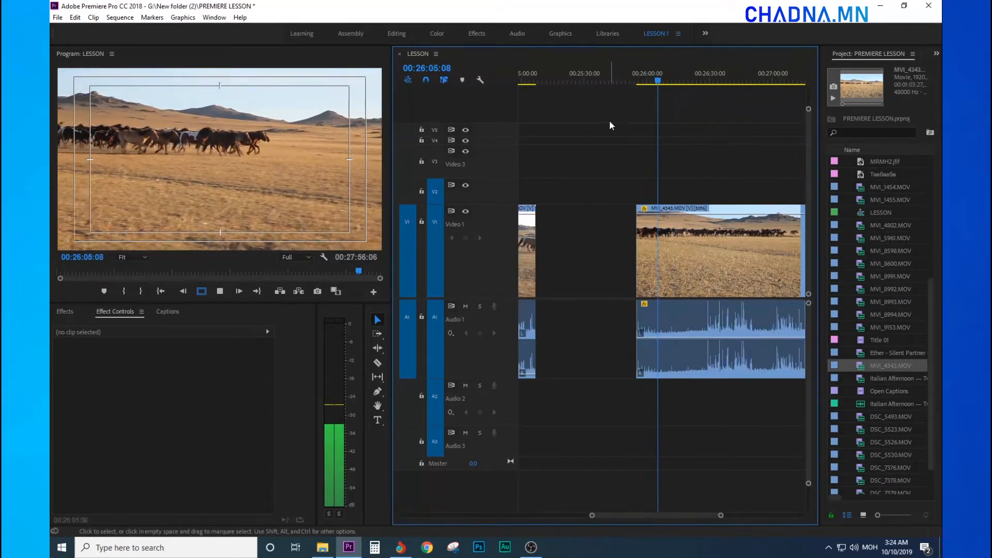
{"action": "key", "text": "minus"}
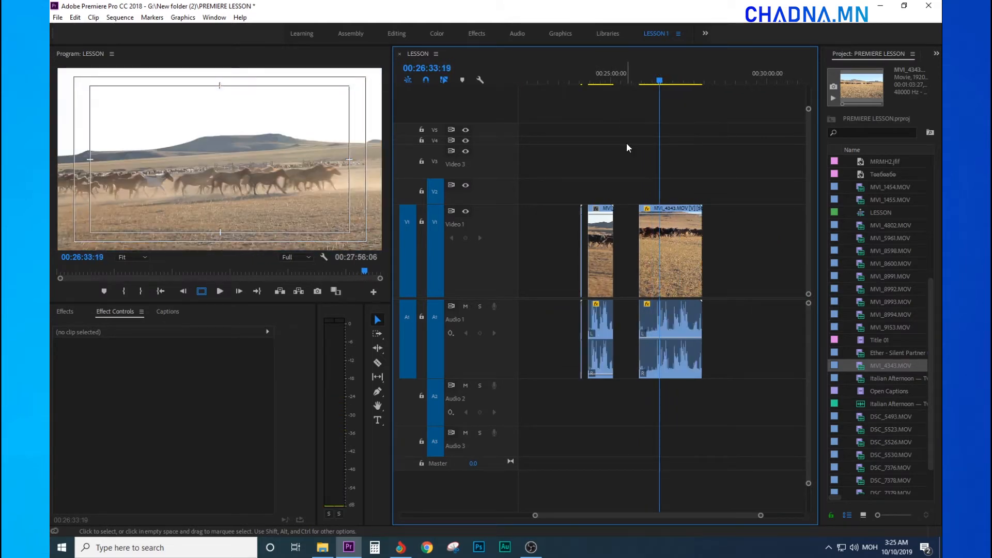
Step: Move the DSC_7405.MOV armoured vehicle clip from near 00:15:00 into empty space starting at about 00:18:42 on Video 1
{"action": "key", "text": "minus"}
{"action": "key", "text": "equal"}
{"action": "key", "text": "equal"}
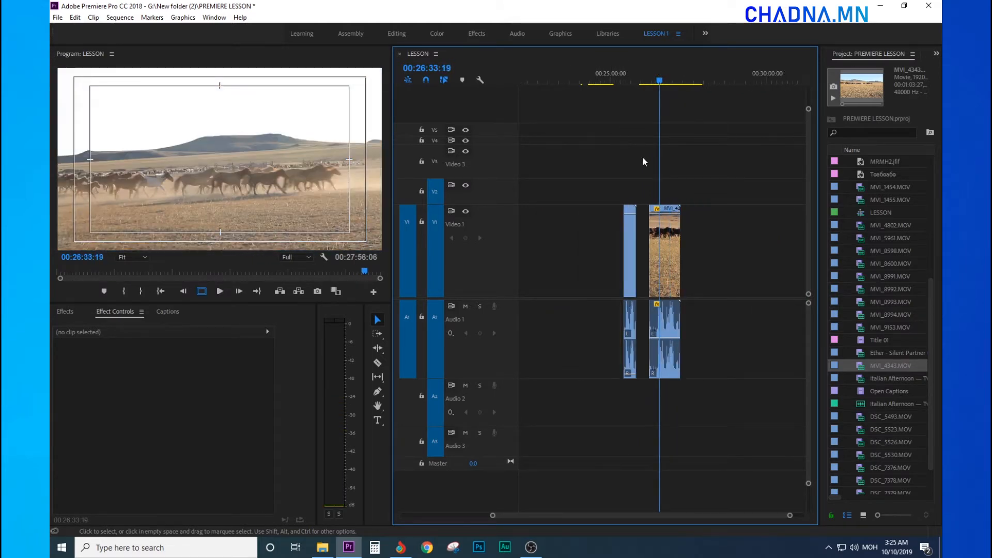
{"action": "key", "text": "minus"}
{"action": "key", "text": "minus"}
{"action": "key", "text": "minus"}
{"action": "left_click_drag", "start_coordinate": [680, 81], "coordinate": [619, 147]}
{"action": "key", "text": "equal"}
{"action": "key", "text": "equal"}
{"action": "key", "text": "equal"}
{"action": "key", "text": "equal"}
{"action": "key", "text": "equal"}
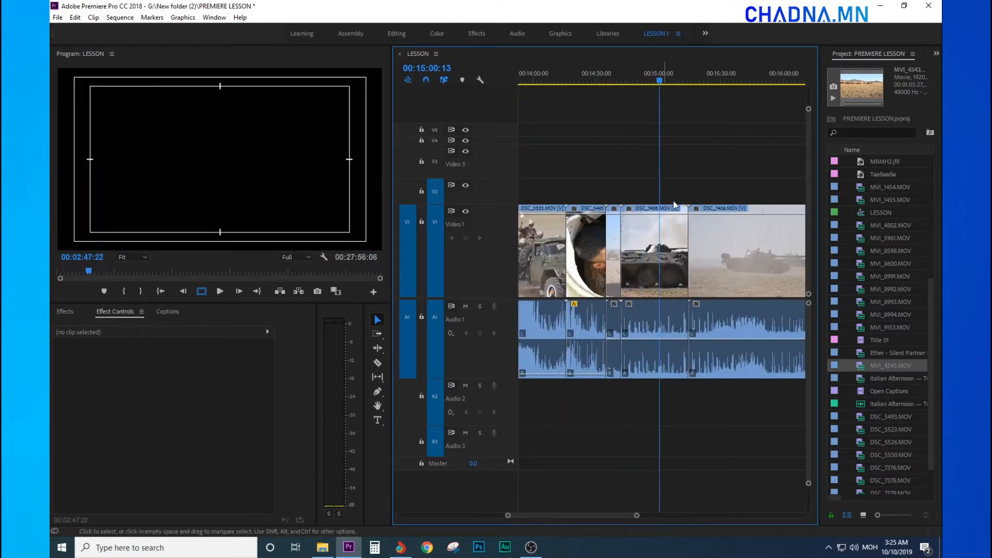
{"action": "left_click_drag", "start_coordinate": [632, 81], "coordinate": [650, 129]}
{"action": "left_click_drag", "start_coordinate": [648, 253], "coordinate": [744, 264]}
Step: Play the moved DSC_7405.MOV clip from near its start to review the footage at normal speed
{"action": "key", "text": "minus"}
{"action": "key", "text": "minus"}
{"action": "key", "text": "minus"}
{"action": "left_click", "coordinate": [742, 72]}
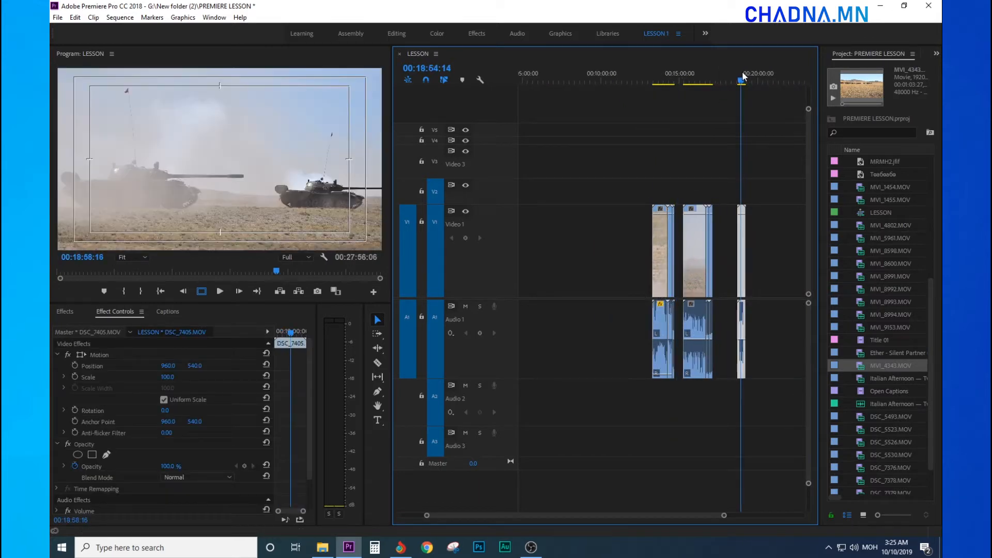
{"action": "key", "text": "equal"}
{"action": "key", "text": "equal"}
{"action": "key", "text": "equal"}
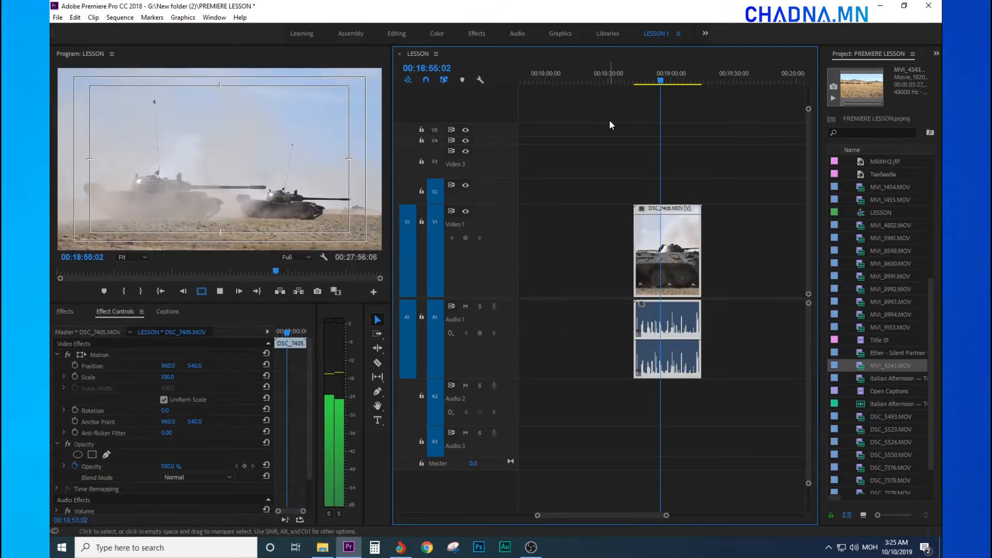
{"action": "key", "text": "equal"}
{"action": "left_click", "coordinate": [610, 82]}
{"action": "key", "text": "space"}
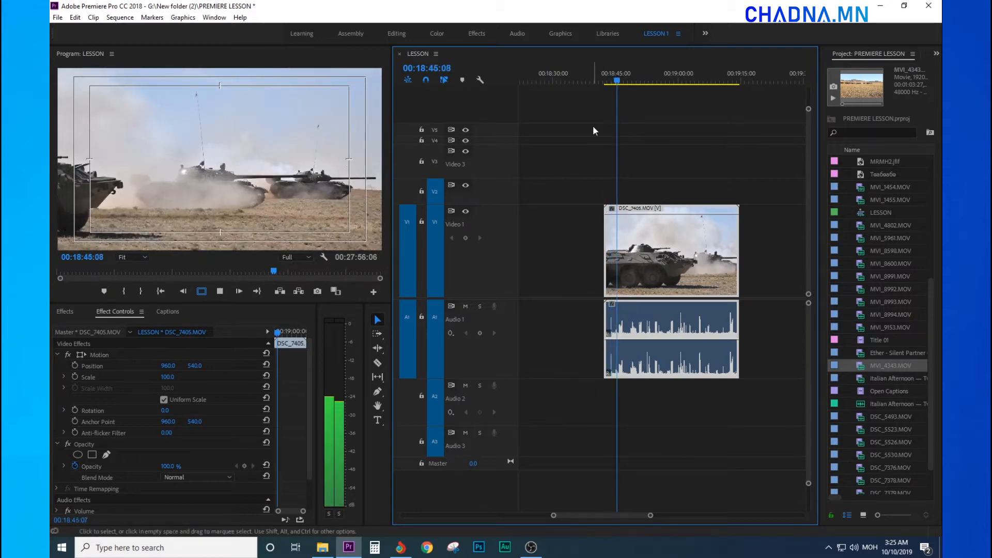
{"action": "left_click", "coordinate": [585, 126]}
{"action": "left_click_drag", "start_coordinate": [585, 121], "coordinate": [695, 125]}
{"action": "left_click_drag", "start_coordinate": [691, 124], "coordinate": [626, 129]}
{"action": "key", "text": "minus"}
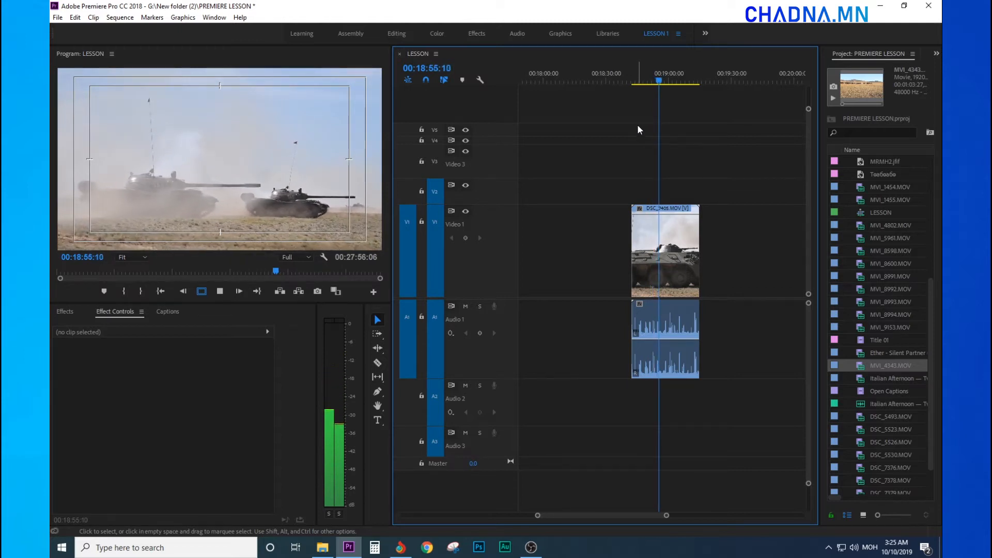
Step: Stop playback and set the DSC_7405.MOV clip's speed to 50%
{"action": "key", "text": "space"}
{"action": "key", "text": "minus"}
{"action": "key", "text": "equal"}
{"action": "key", "text": "equal"}
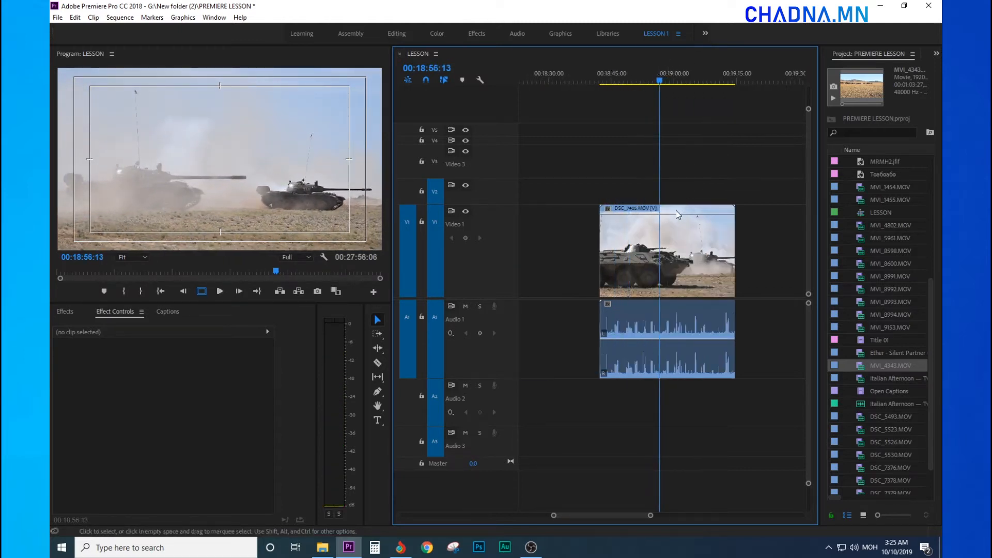
{"action": "right_click", "coordinate": [646, 251]}
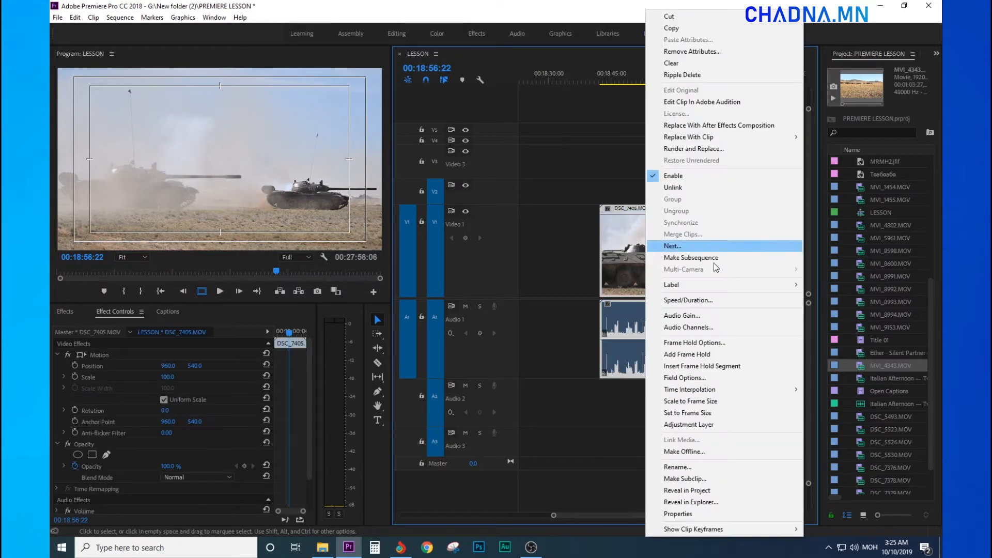
{"action": "left_click", "coordinate": [712, 309]}
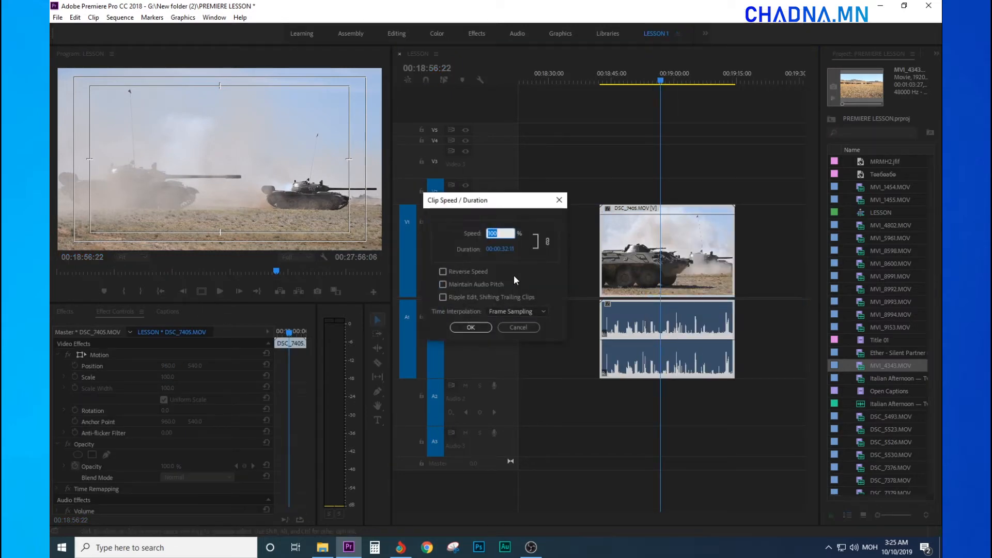
{"action": "type", "text": "50"}
{"action": "key", "text": "Return"}
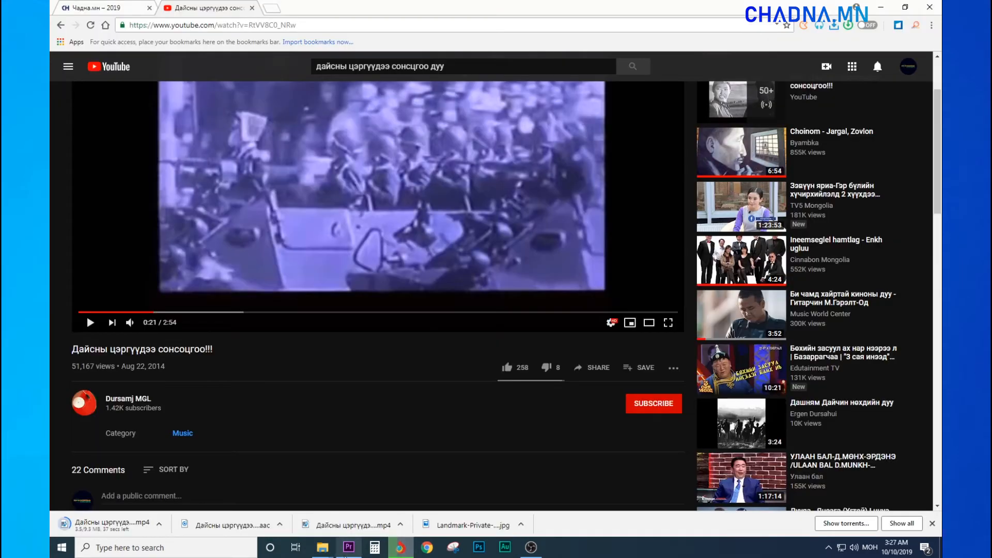
Step: Switch back to Premiere Pro and move a group of clips further along the timeline
{"action": "left_click", "coordinate": [346, 552]}
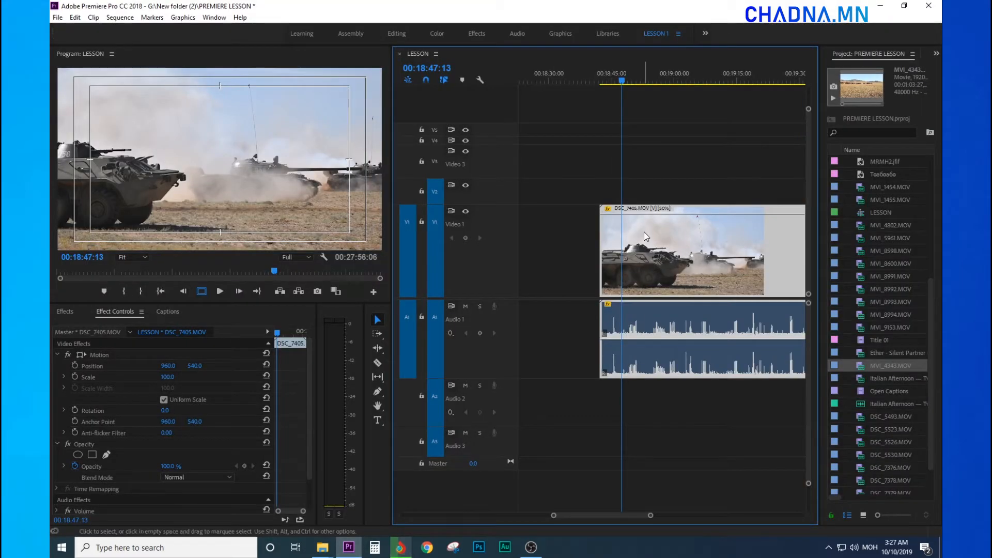
{"action": "left_click", "coordinate": [596, 123]}
{"action": "key", "text": "minus"}
{"action": "key", "text": "minus"}
{"action": "key", "text": "minus"}
{"action": "key", "text": "minus"}
{"action": "left_click_drag", "start_coordinate": [620, 81], "coordinate": [625, 132]}
{"action": "key", "text": "equal"}
{"action": "key", "text": "minus"}
{"action": "key", "text": "minus"}
{"action": "left_click_drag", "start_coordinate": [750, 171], "coordinate": [705, 341]}
{"action": "left_click_drag", "start_coordinate": [724, 248], "coordinate": [787, 248]}
Step: Preview the footage further along the sequence and move the chosen clip along Video 1
{"action": "key", "text": "equal"}
{"action": "key", "text": "equal"}
{"action": "left_click_drag", "start_coordinate": [657, 81], "coordinate": [730, 143]}
{"action": "key", "text": "equal"}
{"action": "key", "text": "equal"}
{"action": "key", "text": "minus"}
{"action": "key", "text": "space"}
{"action": "left_click", "coordinate": [692, 261]}
{"action": "key", "text": "minus"}
{"action": "key", "text": "minus"}
{"action": "left_click_drag", "start_coordinate": [665, 282], "coordinate": [754, 281]}
Step: Locate another clip on Video 1 and move it further along the track
{"action": "left_click_drag", "start_coordinate": [634, 81], "coordinate": [648, 204]}
{"action": "key", "text": "equal"}
{"action": "key", "text": "equal"}
{"action": "left_click", "coordinate": [661, 230]}
{"action": "left_click_drag", "start_coordinate": [577, 263], "coordinate": [791, 252]}
Step: Split the clip at the playhead and shift a clip slightly further along Video 1
{"action": "left_click", "coordinate": [720, 80]}
{"action": "key", "text": "ctrl+k"}
{"action": "key", "text": "minus"}
{"action": "key", "text": "minus"}
{"action": "left_click", "coordinate": [588, 83]}
{"action": "key", "text": "minus"}
{"action": "left_click_drag", "start_coordinate": [602, 254], "coordinate": [647, 266]}
Step: Move one more clip along Video 1 toward the armoured vehicle footage
{"action": "left_click", "coordinate": [671, 84]}
{"action": "key", "text": "equal"}
{"action": "key", "text": "equal"}
{"action": "key", "text": "equal"}
{"action": "left_click_drag", "start_coordinate": [633, 258], "coordinate": [753, 281]}
Step: Set the speed of the newly placed clip to 100%
{"action": "left_click", "coordinate": [696, 75]}
{"action": "key", "text": "equal"}
{"action": "key", "text": "equal"}
{"action": "key", "text": "minus"}
{"action": "key", "text": "minus"}
{"action": "key", "text": "ctrl+r"}
{"action": "type", "text": "100"}
{"action": "key", "text": "Return"}
Step: Set the DSC_7378.MOV clip's speed to 100%
{"action": "key", "text": "equal"}
{"action": "key", "text": "equal"}
{"action": "right_click", "coordinate": [702, 263]}
{"action": "left_click", "coordinate": [739, 301]}
{"action": "type", "text": "100"}
{"action": "key", "text": "Return"}
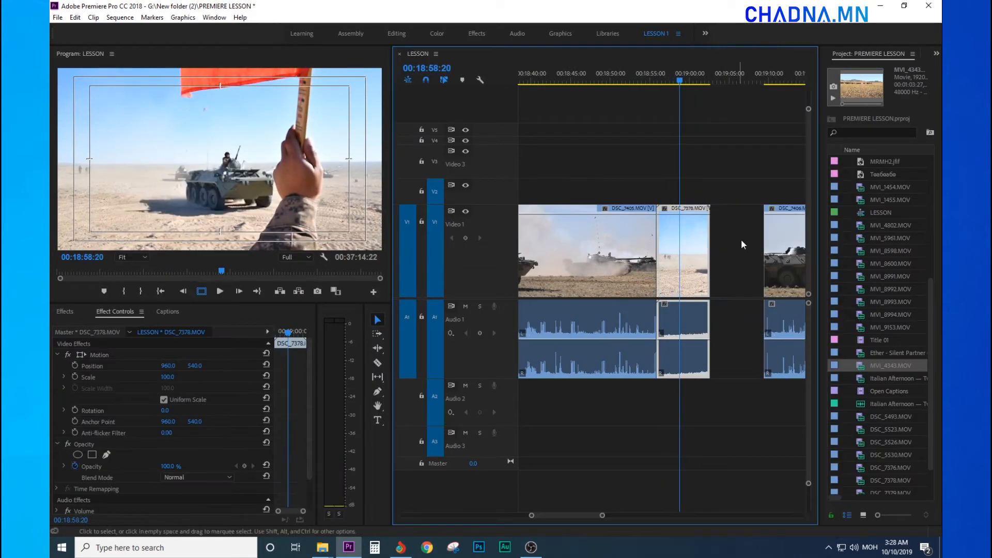
Step: Ripple delete the gap between the DSC_7378.MOV and DSC_7406.MOV clips
{"action": "key", "text": "minus"}
{"action": "right_click", "coordinate": [698, 247]}
{"action": "left_click", "coordinate": [733, 253]}
Step: Set the speed of the selected armoured vehicle clips to 100%
{"action": "left_click", "coordinate": [724, 243]}
{"action": "key", "text": "ctrl+r"}
{"action": "type", "text": "100"}
{"action": "key", "text": "Return"}
{"action": "key", "text": "minus"}
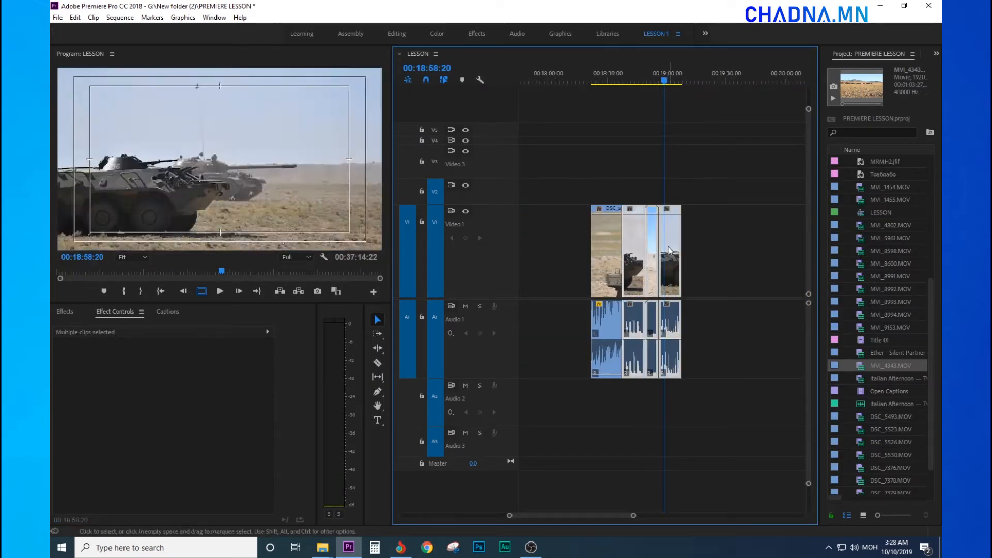
Step: Find the DSC_5493.MOV clip elsewhere in the sequence and move it toward the assembled clips on Video 1
{"action": "left_click", "coordinate": [587, 80]}
{"action": "key", "text": "minus"}
{"action": "key", "text": "minus"}
{"action": "key", "text": "minus"}
{"action": "key", "text": "minus"}
{"action": "left_click", "coordinate": [642, 80]}
{"action": "key", "text": "equal"}
{"action": "key", "text": "equal"}
{"action": "key", "text": "equal"}
{"action": "key", "text": "equal"}
{"action": "left_click", "coordinate": [594, 80]}
{"action": "key", "text": "minus"}
{"action": "key", "text": "minus"}
{"action": "key", "text": "minus"}
{"action": "key", "text": "minus"}
{"action": "left_click_drag", "start_coordinate": [642, 282], "coordinate": [726, 253]}
Step: Ripple delete the empty gap between the assembled clips on Video 1
{"action": "left_click", "coordinate": [657, 80]}
{"action": "key", "text": "equal"}
{"action": "key", "text": "equal"}
{"action": "key", "text": "equal"}
{"action": "key", "text": "equal"}
{"action": "key", "text": "equal"}
{"action": "key", "text": "minus"}
{"action": "left_click", "coordinate": [672, 80]}
{"action": "key", "text": "equal"}
{"action": "right_click", "coordinate": [646, 253]}
{"action": "left_click", "coordinate": [681, 260]}
Step: Examine the assembled clips on Video 1 through DSC_7406.MOV, briefly checking the browser in between
{"action": "left_click", "coordinate": [641, 80]}
{"action": "key", "text": "equal"}
{"action": "key", "text": "equal"}
{"action": "key", "text": "minus"}
{"action": "left_click", "coordinate": [620, 253]}
{"action": "key", "text": "minus"}
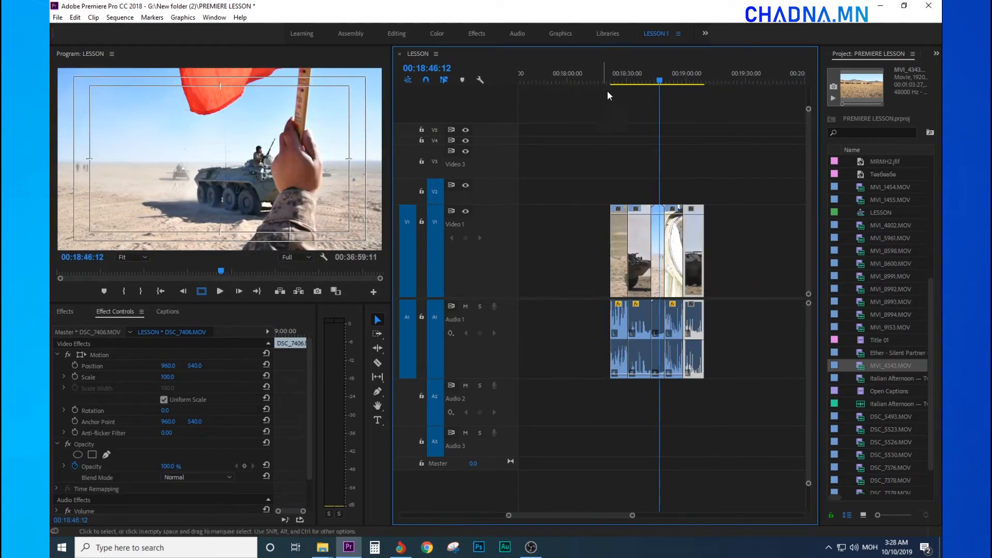
{"action": "left_click", "coordinate": [609, 81]}
{"action": "left_click", "coordinate": [402, 548]}
{"action": "left_click", "coordinate": [881, 7]}
{"action": "left_click", "coordinate": [650, 148]}
{"action": "key", "text": "minus"}
{"action": "key", "text": "minus"}
{"action": "left_click", "coordinate": [674, 80]}
{"action": "left_click", "coordinate": [689, 80]}
{"action": "key", "text": "equal"}
{"action": "key", "text": "equal"}
{"action": "key", "text": "equal"}
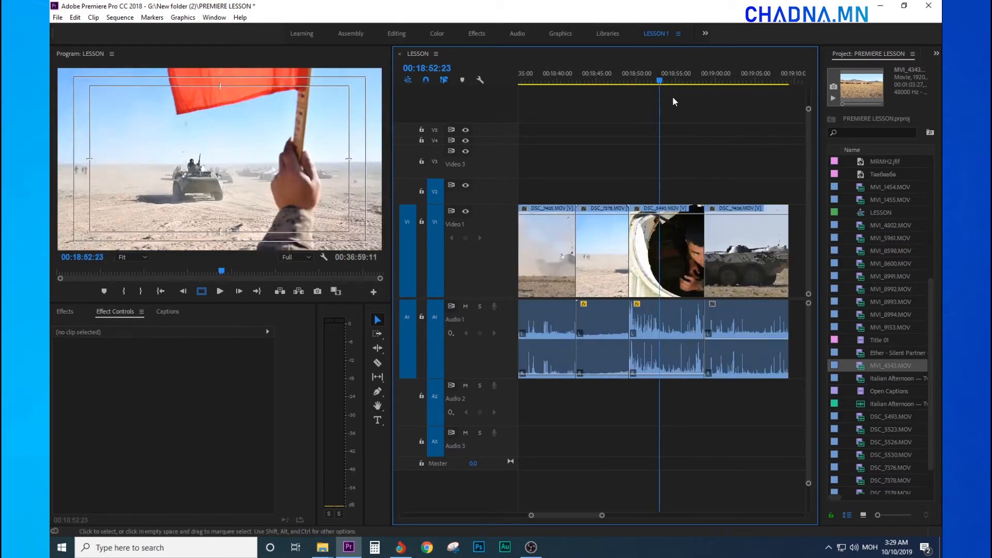
{"action": "key", "text": "minus"}
{"action": "key", "text": "minus"}
{"action": "key", "text": "minus"}
Step: Switch to the Downloads folder and add the "Дайсны цэргүүдээ сонсцгоо" AAC song to Audio 2 beneath the assembled clips
{"action": "left_click", "coordinate": [322, 548]}
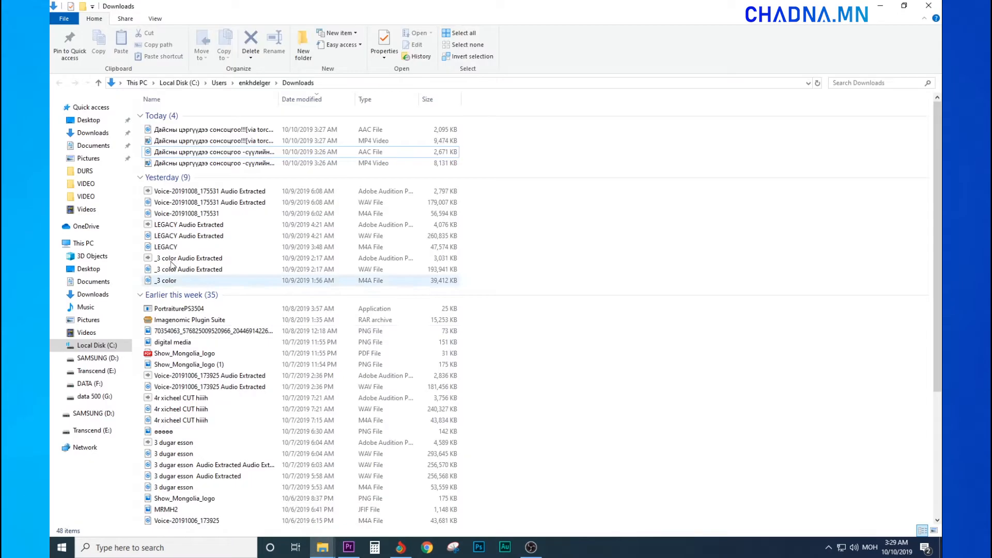
{"action": "left_click_drag", "start_coordinate": [278, 99], "coordinate": [421, 106]}
{"action": "left_click", "coordinate": [189, 152]}
{"action": "left_click_drag", "start_coordinate": [189, 153], "coordinate": [618, 408]}
Step: Play the start of the assembled clips with the added song
{"action": "key", "text": "equal"}
{"action": "left_click", "coordinate": [600, 76]}
{"action": "key", "text": "equal"}
{"action": "key", "text": "equal"}
{"action": "key", "text": "space"}
{"action": "key", "text": "equal"}
{"action": "key", "text": "equal"}
Step: Trim the beginning of the DSC_5523.MOV clip and shift the clips back to the start of the song
{"action": "left_click_drag", "start_coordinate": [574, 269], "coordinate": [721, 269]}
{"action": "left_click_drag", "start_coordinate": [743, 281], "coordinate": [595, 303]}
{"action": "key", "text": "minus"}
{"action": "key", "text": "minus"}
Step: Play the trimmed montage with the song from its beginning through the cut to DSC_7405.MOV
{"action": "left_click", "coordinate": [637, 78]}
{"action": "key", "text": "space"}
{"action": "key", "text": "equal"}
{"action": "key", "text": "equal"}
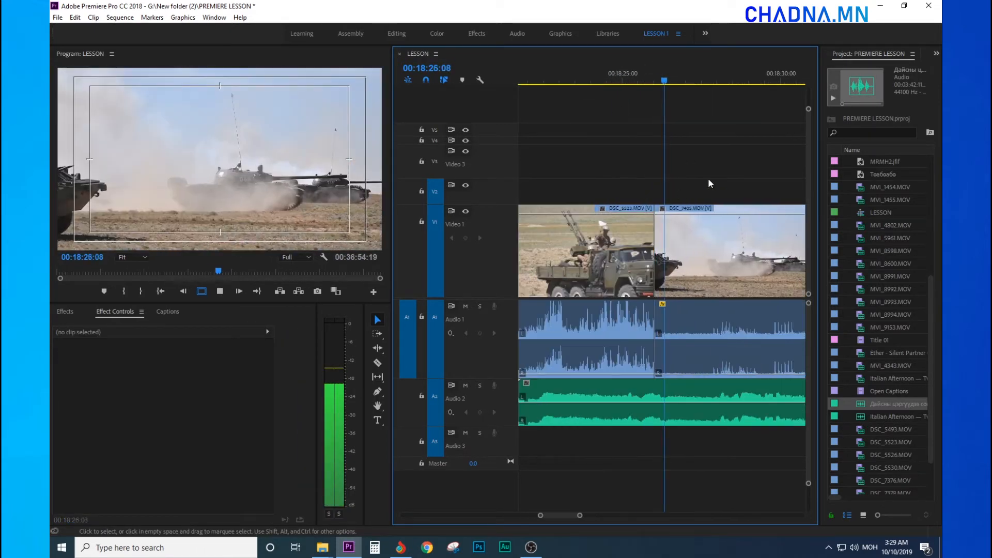
Step: Trim the end of DSC_5523.MOV to about 00:18:25:05 and move DSC_7405.MOV back against it
{"action": "left_click_drag", "start_coordinate": [657, 253], "coordinate": [631, 253]}
{"action": "left_click_drag", "start_coordinate": [708, 253], "coordinate": [681, 253]}
{"action": "key", "text": "space"}
Step: Shorten the end of DSC_7405.MOV and ripple-delete the gap left after it
{"action": "key", "text": "minus"}
{"action": "left_click_drag", "start_coordinate": [746, 242], "coordinate": [682, 242]}
{"action": "right_click", "coordinate": [703, 232]}
{"action": "left_click", "coordinate": [711, 240]}
Step: Shorten the clips following DSC_7405.MOV and close the gaps between them
{"action": "key", "text": "equal"}
{"action": "left_click", "coordinate": [723, 250]}
{"action": "right_click", "coordinate": [737, 236]}
{"action": "left_click_drag", "start_coordinate": [750, 251], "coordinate": [675, 248]}
{"action": "left_click", "coordinate": [746, 246]}
{"action": "key", "text": "minus"}
{"action": "key", "text": "equal"}
{"action": "right_click", "coordinate": [794, 243]}
{"action": "left_click", "coordinate": [803, 250]}
{"action": "left_click_drag", "start_coordinate": [765, 316], "coordinate": [698, 316]}
{"action": "left_click", "coordinate": [677, 315]}
{"action": "key", "text": "space"}
Step: Delete the current song from Audio 2 beneath the montage
{"action": "key", "text": "minus"}
{"action": "key", "text": "minus"}
{"action": "key", "text": "minus"}
{"action": "left_click", "coordinate": [677, 403]}
{"action": "key", "text": "Delete"}
Step: Switch to File Explorer and add the other version of the "Дайсны цэргүүдээ сонсцгоо" song to Audio 2 beneath the montage
{"action": "left_click", "coordinate": [323, 547]}
{"action": "left_click", "coordinate": [383, 493]}
{"action": "left_click", "coordinate": [264, 494]}
{"action": "left_click_drag", "start_coordinate": [189, 131], "coordinate": [628, 403]}
Step: Shift the new song earlier on Audio 2 and play the montage's opening to check its timing
{"action": "left_click", "coordinate": [629, 80]}
{"action": "key", "text": "equal"}
{"action": "key", "text": "equal"}
{"action": "key", "text": "equal"}
{"action": "key", "text": "equal"}
{"action": "key", "text": "space"}
{"action": "left_click_drag", "start_coordinate": [780, 405], "coordinate": [604, 407]}
{"action": "left_click", "coordinate": [629, 78]}
{"action": "key", "text": "space"}
Step: Move the song further back and trim its beginning by 11:24 to the start of the first clip
{"action": "key", "text": "minus"}
{"action": "key", "text": "minus"}
{"action": "left_click_drag", "start_coordinate": [721, 407], "coordinate": [669, 408]}
{"action": "left_click", "coordinate": [645, 80]}
{"action": "left_click_drag", "start_coordinate": [558, 404], "coordinate": [652, 404]}
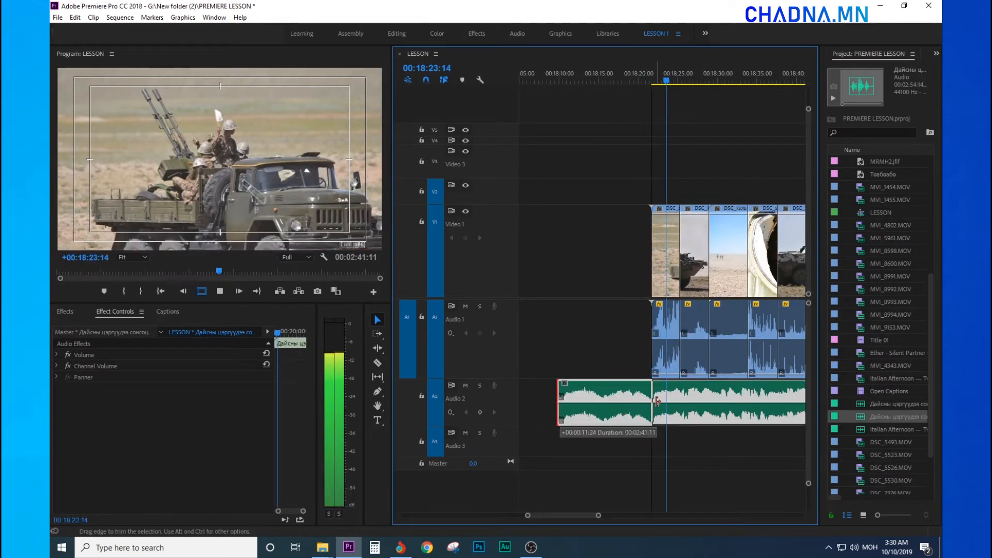
Step: Play the montage of five military clips with the trimmed song
{"action": "left_click", "coordinate": [625, 133]}
{"action": "key", "text": "equal"}
{"action": "key", "text": "minus"}
{"action": "key", "text": "minus"}
{"action": "key", "text": "minus"}
{"action": "left_click_drag", "start_coordinate": [667, 156], "coordinate": [668, 155]}
{"action": "key", "text": "equal"}
{"action": "key", "text": "equal"}
{"action": "left_click_drag", "start_coordinate": [713, 137], "coordinate": [679, 153]}
{"action": "key", "text": "equal"}
{"action": "key", "text": "minus"}
{"action": "key", "text": "minus"}
{"action": "key", "text": "space"}
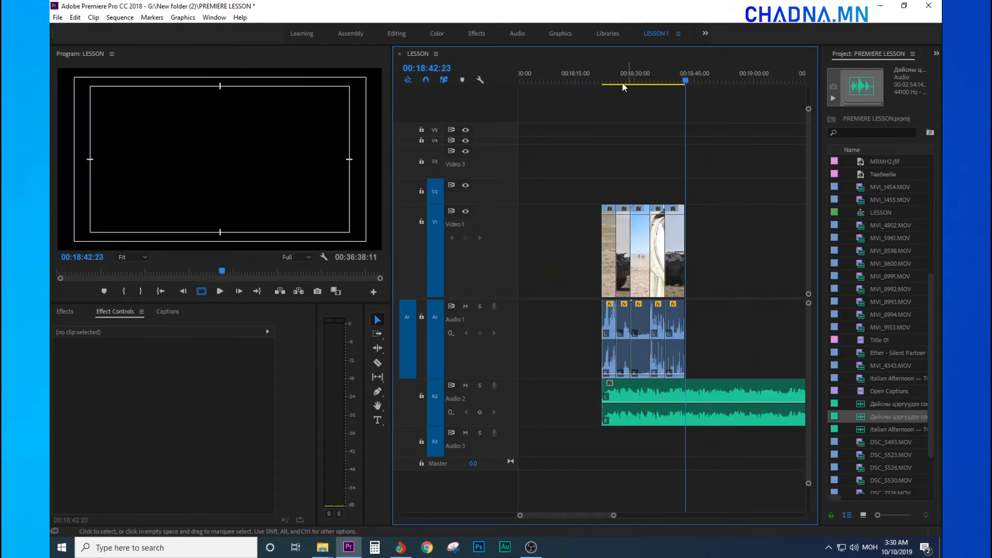
Step: Find the MVI_4343.MOV horse clip further along the sequence, around 00:35:12
{"action": "scroll", "coordinate": [601, 105], "scroll_direction": "down", "scroll_amount": 2}
{"action": "key", "text": "minus"}
{"action": "key", "text": "minus"}
{"action": "key", "text": "minus"}
{"action": "key", "text": "minus"}
{"action": "key", "text": "minus"}
{"action": "left_click", "coordinate": [730, 76]}
{"action": "key", "text": "equal"}
{"action": "key", "text": "equal"}
{"action": "key", "text": "equal"}
{"action": "key", "text": "equal"}
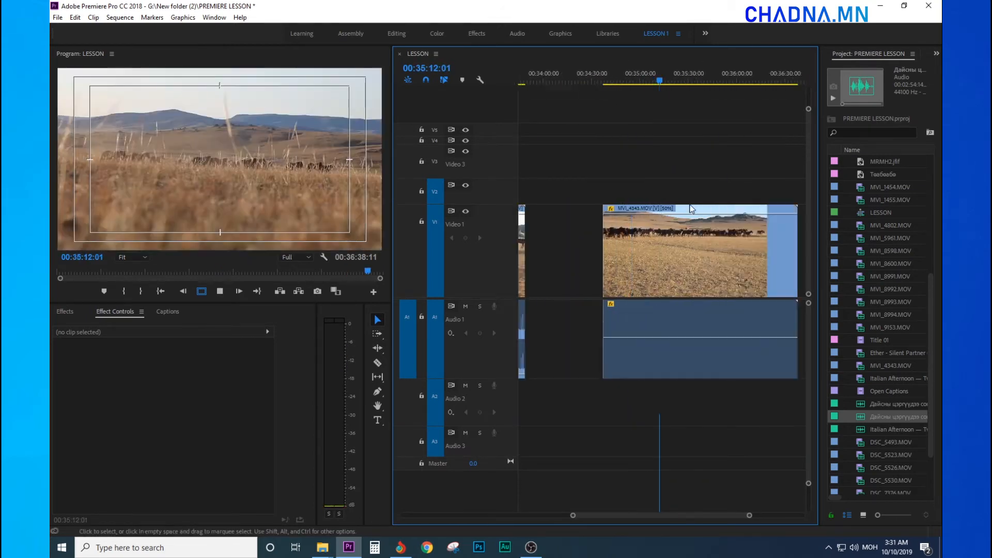
{"action": "right_click", "coordinate": [673, 253]}
{"action": "key", "text": "Escape"}
Step: Bring MVI_4343.MOV back to the end of the montage and ripple-delete the gap before it
{"action": "key", "text": "minus"}
{"action": "key", "text": "minus"}
{"action": "key", "text": "minus"}
{"action": "key", "text": "minus"}
{"action": "left_click_drag", "start_coordinate": [733, 278], "coordinate": [653, 278]}
{"action": "left_click", "coordinate": [625, 75]}
{"action": "key", "text": "equal"}
{"action": "key", "text": "equal"}
{"action": "right_click", "coordinate": [616, 255]}
{"action": "left_click", "coordinate": [641, 262]}
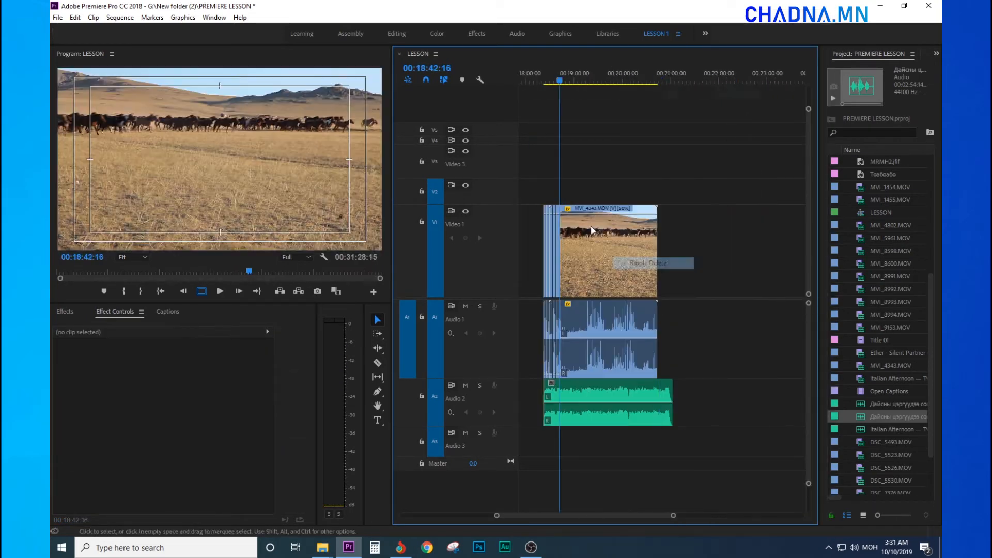
Step: Trim the beginning of MVI_4343.MOV, move it back against the last military clip, and play the transition
{"action": "key", "text": "equal"}
{"action": "key", "text": "equal"}
{"action": "key", "text": "equal"}
{"action": "left_click", "coordinate": [645, 75]}
{"action": "left_click_drag", "start_coordinate": [592, 257], "coordinate": [650, 258]}
{"action": "left_click_drag", "start_coordinate": [681, 256], "coordinate": [623, 256]}
{"action": "left_click", "coordinate": [580, 76]}
{"action": "key", "text": "space"}
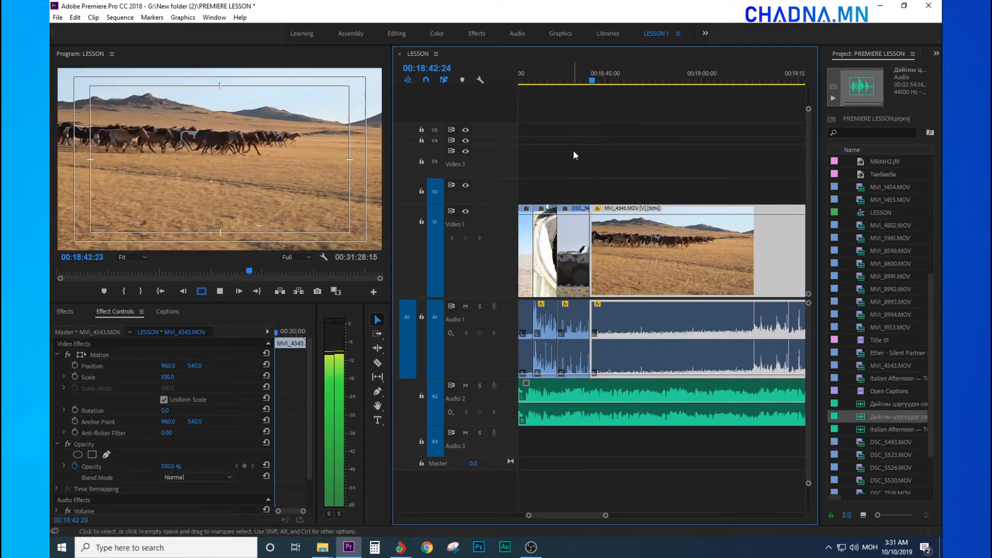
Step: Add two opacity keyframes near the end of MVI_4343.MOV and lower the second one to make a fade-out
{"action": "key", "text": "equal"}
{"action": "left_click", "coordinate": [680, 214], "text": "ctrl"}
{"action": "left_click", "coordinate": [740, 214], "text": "ctrl"}
{"action": "left_click_drag", "start_coordinate": [739, 214], "coordinate": [739, 310]}
{"action": "key", "text": "space"}
Step: Cut MVI_4343.MOV and the song at 00:18:50:00 and delete both leftover parts after the cut
{"action": "key", "text": "ctrl+k"}
{"action": "left_click", "coordinate": [745, 282]}
{"action": "key", "text": "Delete"}
{"action": "key", "text": "minus"}
{"action": "key", "text": "equal"}
{"action": "key", "text": "equal"}
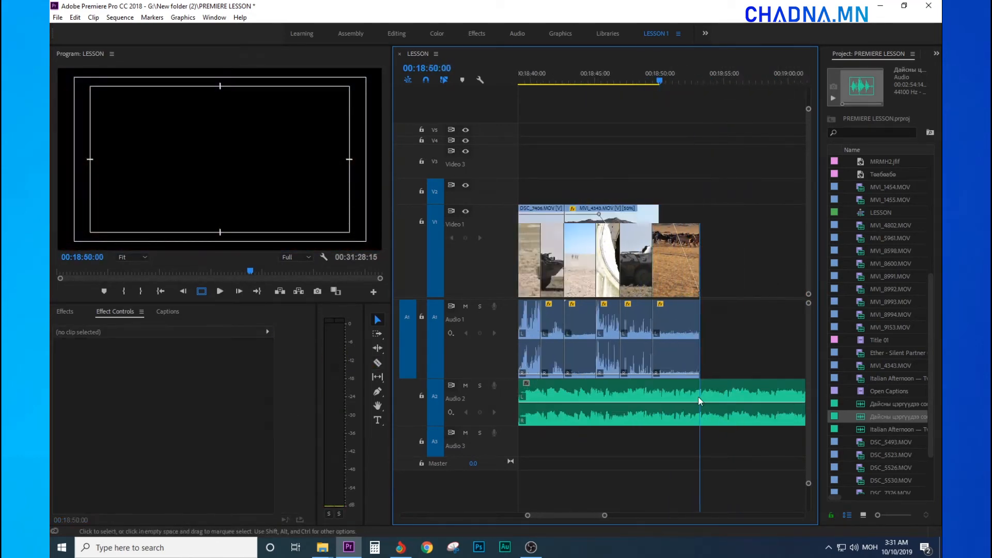
{"action": "left_click", "coordinate": [697, 396]}
{"action": "key", "text": "Delete"}
Step: Set the speed of the first montage clip, DSC_5523.MOV, to 50% with Speed/Duration
{"action": "key", "text": "minus"}
{"action": "key", "text": "minus"}
{"action": "key", "text": "minus"}
{"action": "left_click", "coordinate": [570, 75]}
{"action": "key", "text": "equal"}
{"action": "key", "text": "equal"}
{"action": "key", "text": "equal"}
{"action": "right_click", "coordinate": [691, 256]}
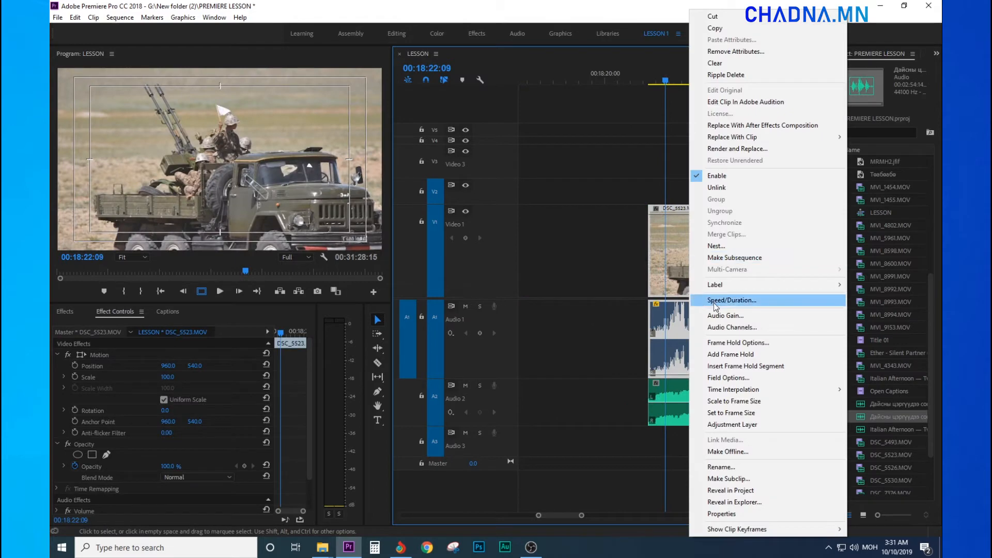
{"action": "left_click", "coordinate": [720, 300]}
{"action": "type", "text": "50"}
{"action": "left_click", "coordinate": [472, 329]}
Step: Set the speed of DSC_7405.MOV to 50% with Speed/Duration
{"action": "left_click", "coordinate": [752, 73]}
{"action": "right_click", "coordinate": [662, 258]}
{"action": "left_click", "coordinate": [698, 300]}
{"action": "type", "text": "50"}
{"action": "key", "text": "Return"}
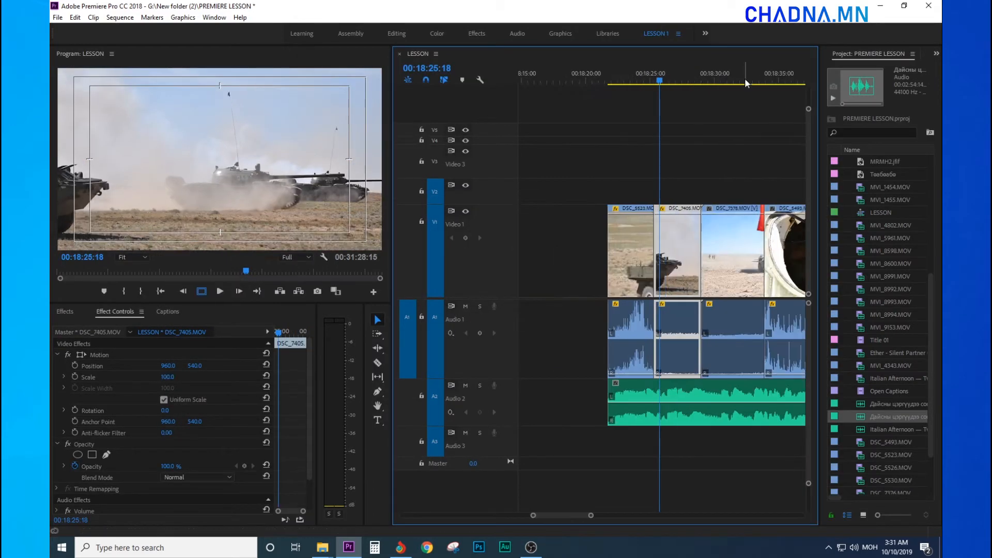
Step: Set the speed of the third and fourth montage clips to 50% with Speed/Duration
{"action": "left_click", "coordinate": [738, 76]}
{"action": "right_click", "coordinate": [662, 258]}
{"action": "left_click", "coordinate": [683, 297]}
{"action": "type", "text": "50"}
{"action": "right_click", "coordinate": [689, 261]}
{"action": "left_click", "coordinate": [731, 299]}
{"action": "type", "text": "50"}
{"action": "key", "text": "Return"}
Step: Set the speed of the fifth clip, just before MVI_4343.MOV, to 50%
{"action": "left_click", "coordinate": [771, 77]}
{"action": "right_click", "coordinate": [667, 258]}
{"action": "left_click", "coordinate": [715, 299]}
{"action": "type", "text": "50"}
Step: Examine the join between the fifth clip and MVI_4343.MOV in close-up
{"action": "key", "text": "equal"}
{"action": "left_click", "coordinate": [619, 85]}
{"action": "key", "text": "equal"}
{"action": "key", "text": "equal"}
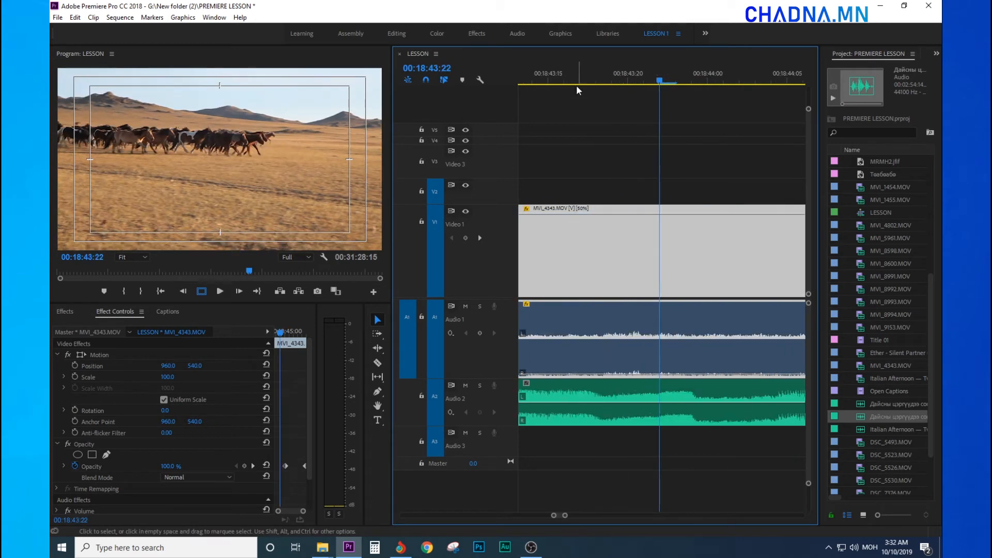
{"action": "left_click", "coordinate": [577, 85]}
{"action": "key", "text": "equal"}
{"action": "left_click", "coordinate": [581, 165]}
Step: Play the slowed montage with the song from its first clip
{"action": "key", "text": "minus"}
{"action": "key", "text": "minus"}
{"action": "key", "text": "minus"}
{"action": "key", "text": "minus"}
{"action": "key", "text": "minus"}
{"action": "left_click", "coordinate": [575, 79]}
{"action": "key", "text": "minus"}
{"action": "key", "text": "minus"}
{"action": "left_click", "coordinate": [613, 81]}
{"action": "key", "text": "space"}
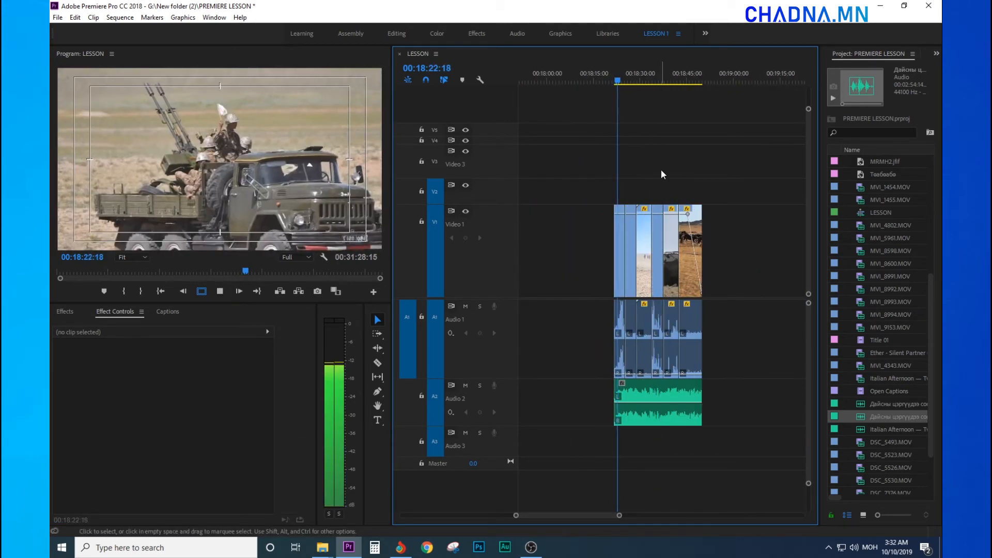
{"action": "key", "text": "equal"}
{"action": "left_click_drag", "start_coordinate": [642, 111], "coordinate": [728, 113]}
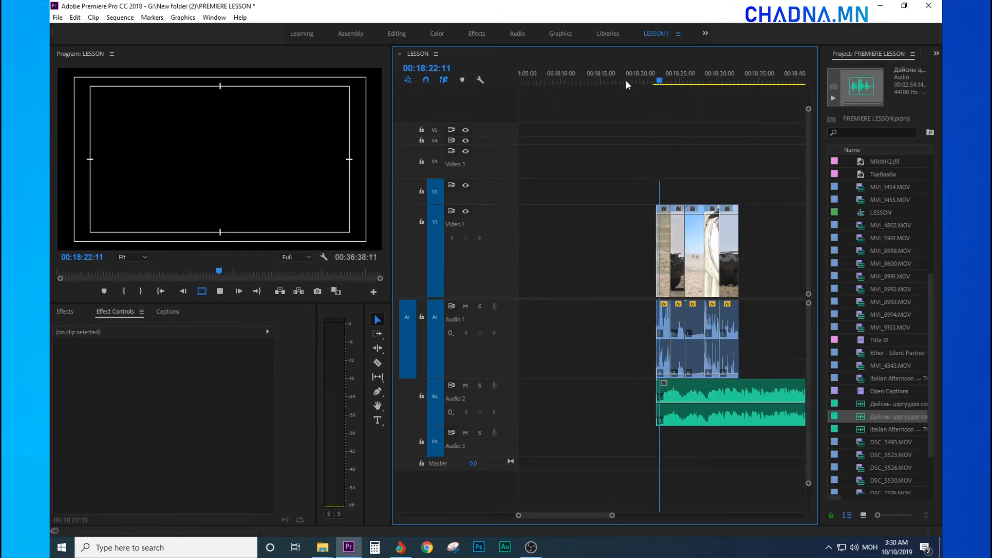
Step: Shift the song on Audio 2 earlier in two moves and play the opening clip to check its timing
{"action": "key", "text": "equal"}
{"action": "key", "text": "space"}
{"action": "left_click_drag", "start_coordinate": [690, 400], "coordinate": [554, 400]}
{"action": "key", "text": "space"}
{"action": "key", "text": "space"}
{"action": "left_click_drag", "start_coordinate": [676, 400], "coordinate": [607, 396]}
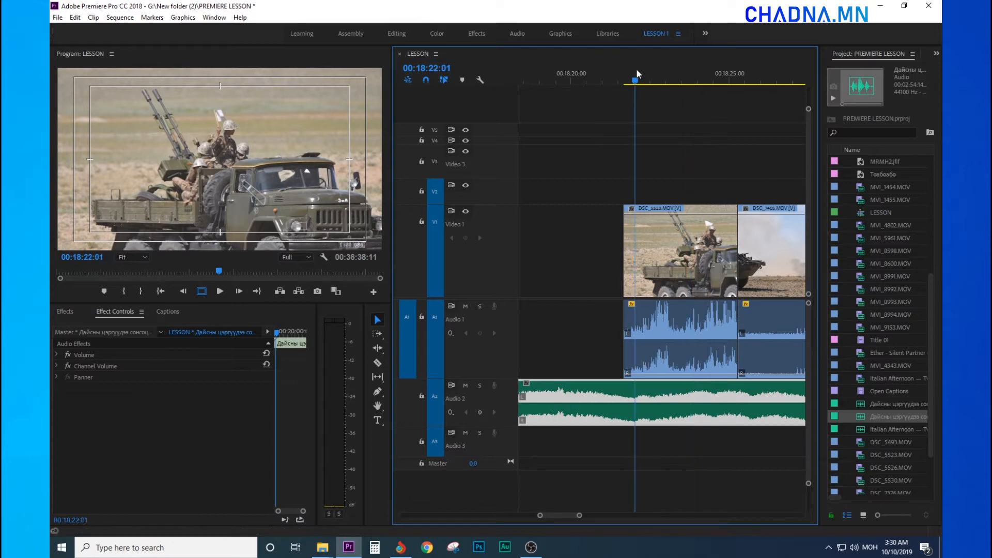
{"action": "key", "text": "space"}
Step: Move the song back to start at about 00:18:09:20 and play from the start of the first clip
{"action": "key", "text": "minus"}
{"action": "key", "text": "minus"}
{"action": "key", "text": "minus"}
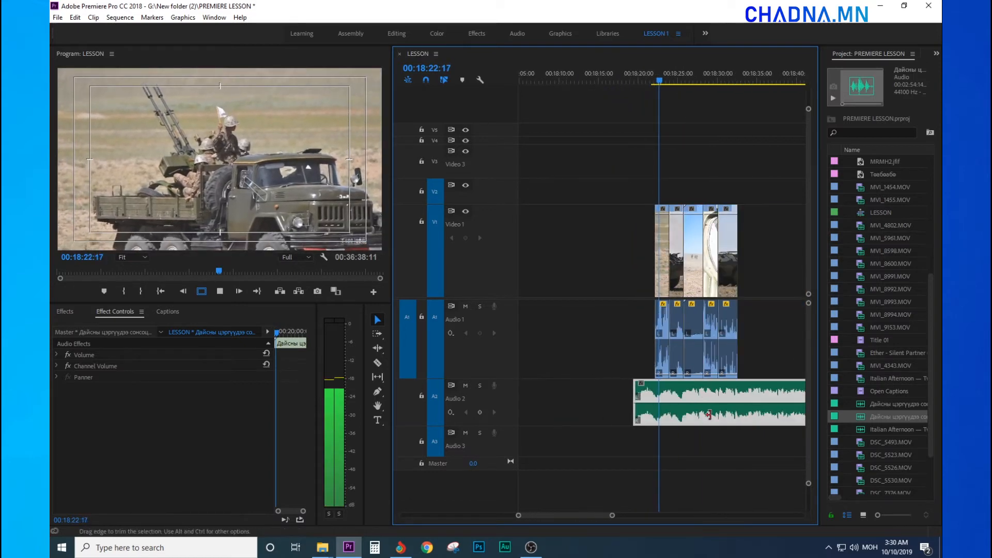
{"action": "left_click_drag", "start_coordinate": [707, 401], "coordinate": [654, 399]}
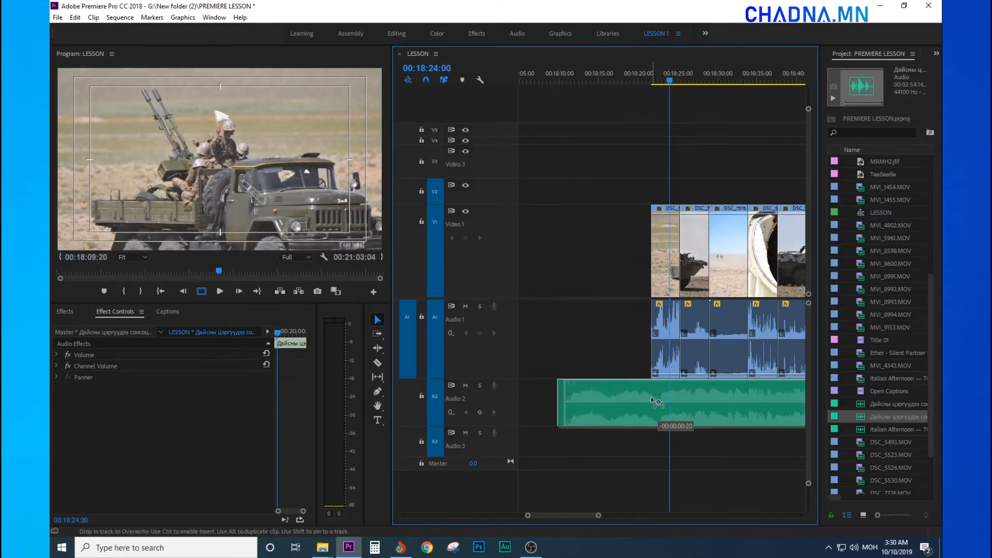
{"action": "left_click", "coordinate": [647, 79]}
{"action": "key", "text": "space"}
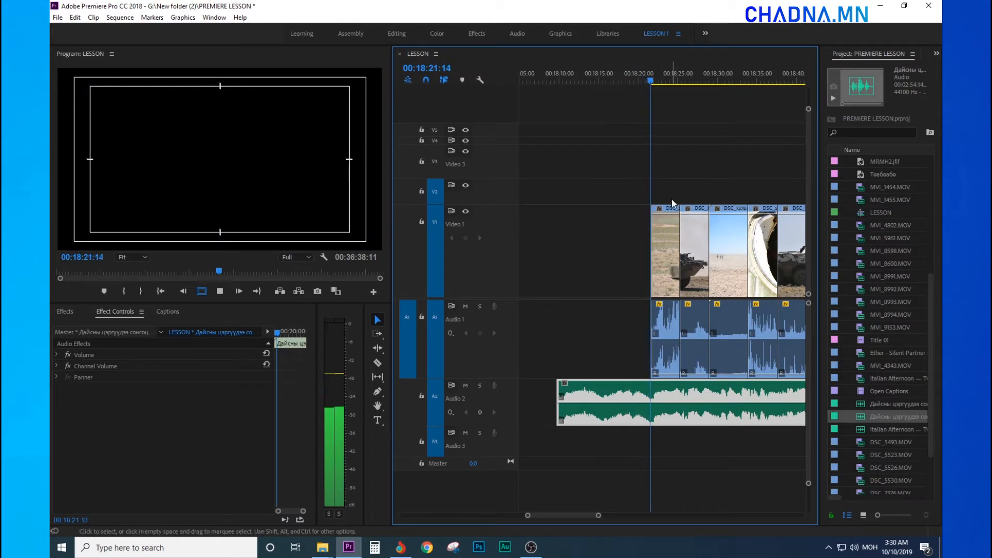
Step: Trim the start of the song on Audio 2 to line up with the start of the first video clip
{"action": "left_click_drag", "start_coordinate": [562, 396], "coordinate": [653, 395]}
{"action": "key", "text": "minus"}
{"action": "key", "text": "equal"}
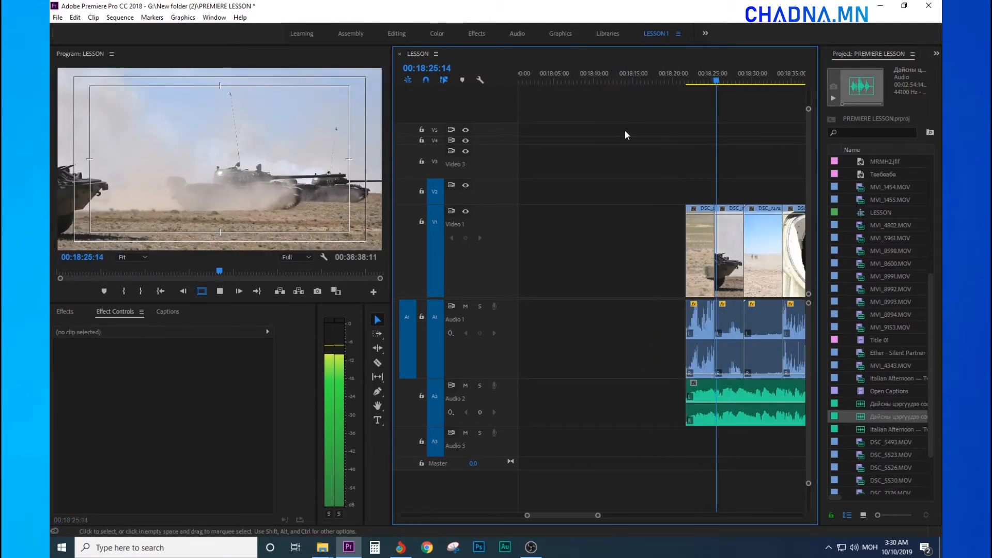
Step: Watch the montage play with the trimmed song up to the end of the fifth clip
{"action": "left_click_drag", "start_coordinate": [627, 108], "coordinate": [700, 119]}
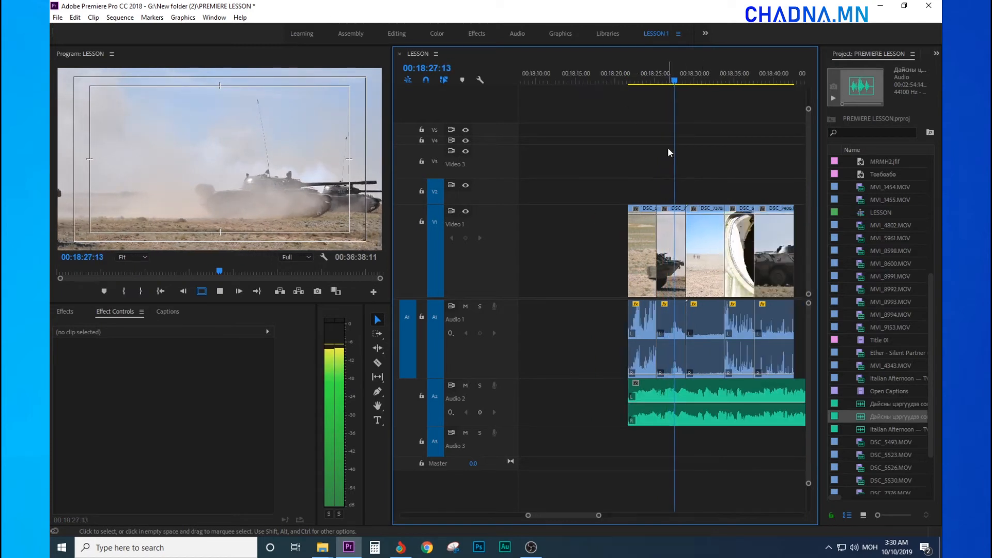
{"action": "key", "text": "minus"}
{"action": "key", "text": "minus"}
{"action": "left_click_drag", "start_coordinate": [658, 144], "coordinate": [669, 320]}
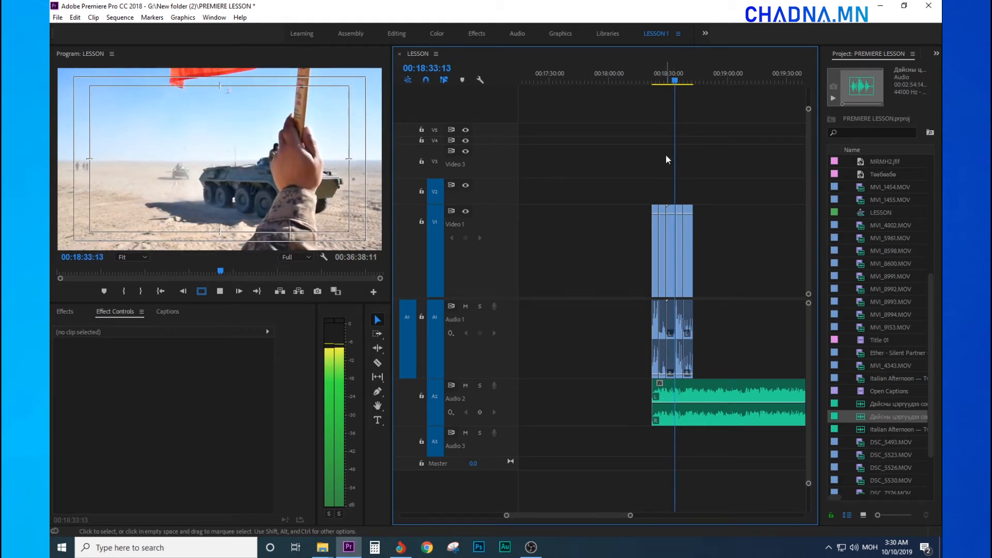
{"action": "key", "text": "equal"}
{"action": "key", "text": "equal"}
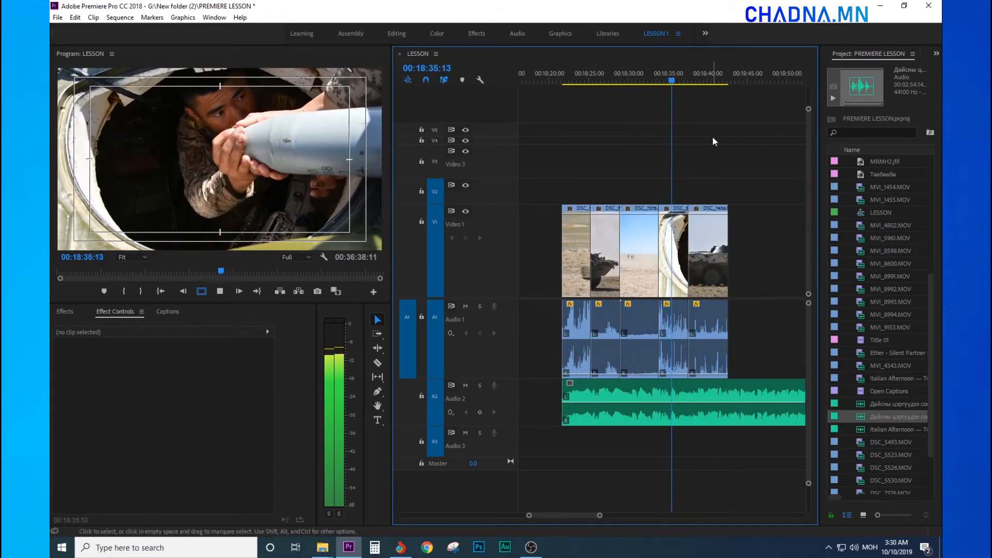
{"action": "key", "text": "equal"}
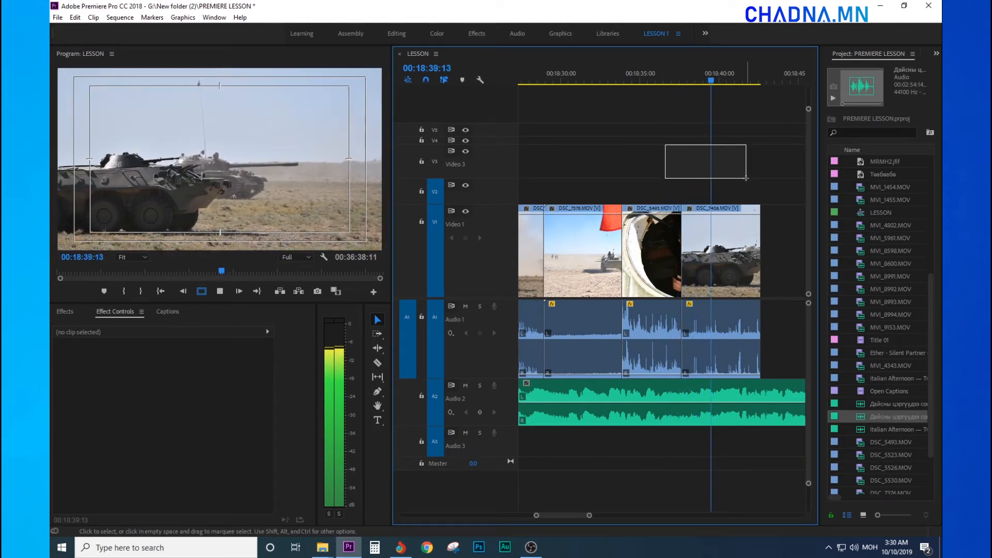
{"action": "key", "text": "minus"}
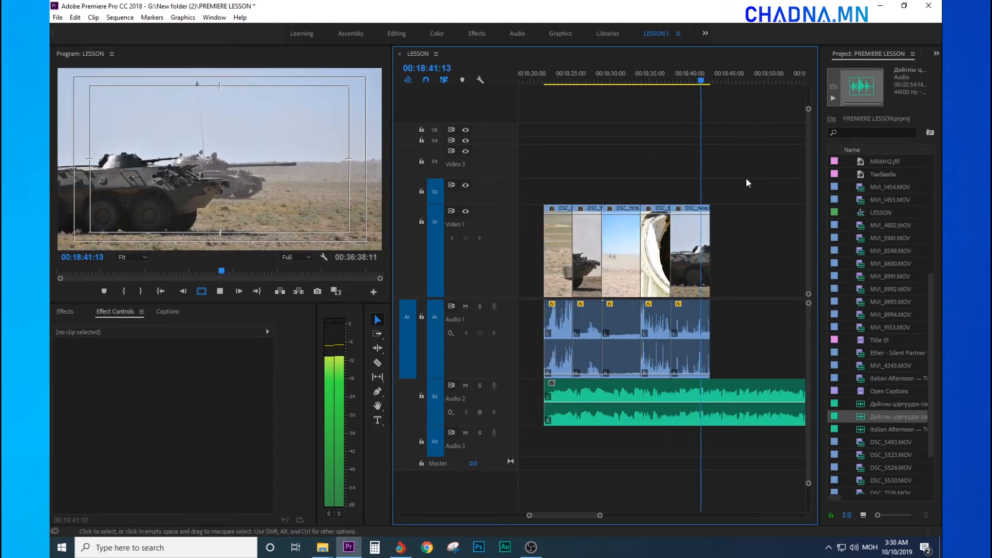
{"action": "key", "text": "minus"}
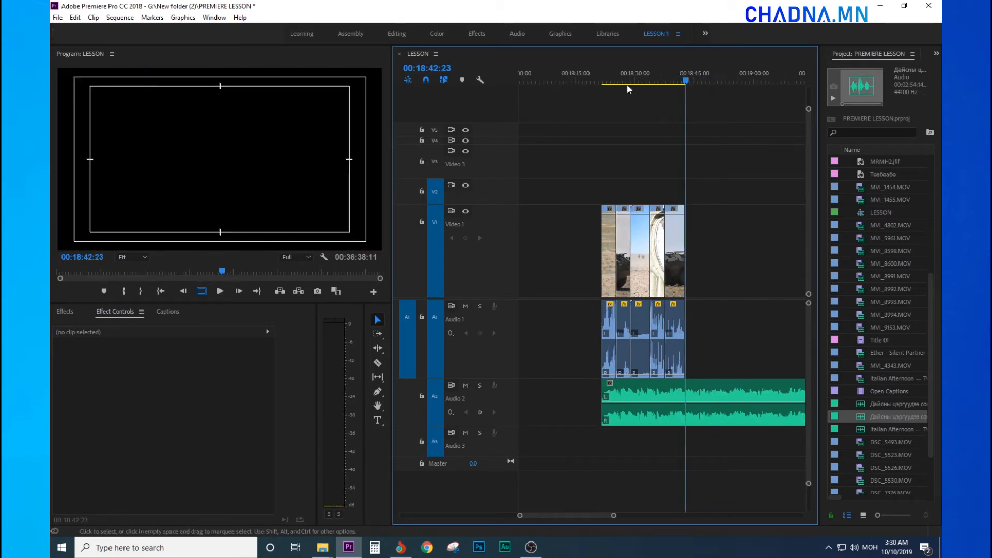
{"action": "key", "text": "equal"}
{"action": "key", "text": "minus"}
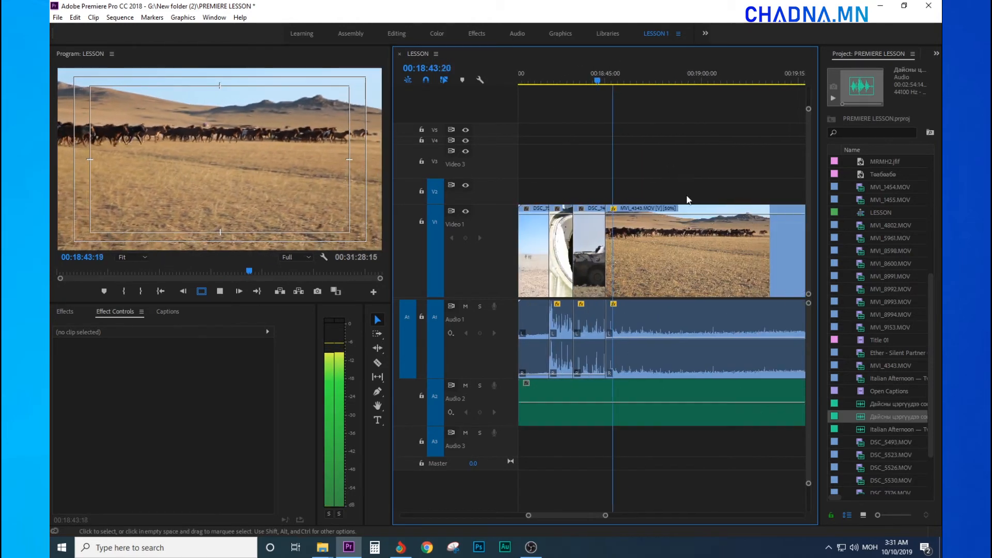
Step: Play the join between DSC_7406.MOV and MVI_4343.MOV from 00:18:40:22 to check its timing
{"action": "left_click", "coordinate": [652, 85]}
{"action": "left_click_drag", "start_coordinate": [603, 251], "coordinate": [623, 270]}
{"action": "left_click", "coordinate": [579, 82]}
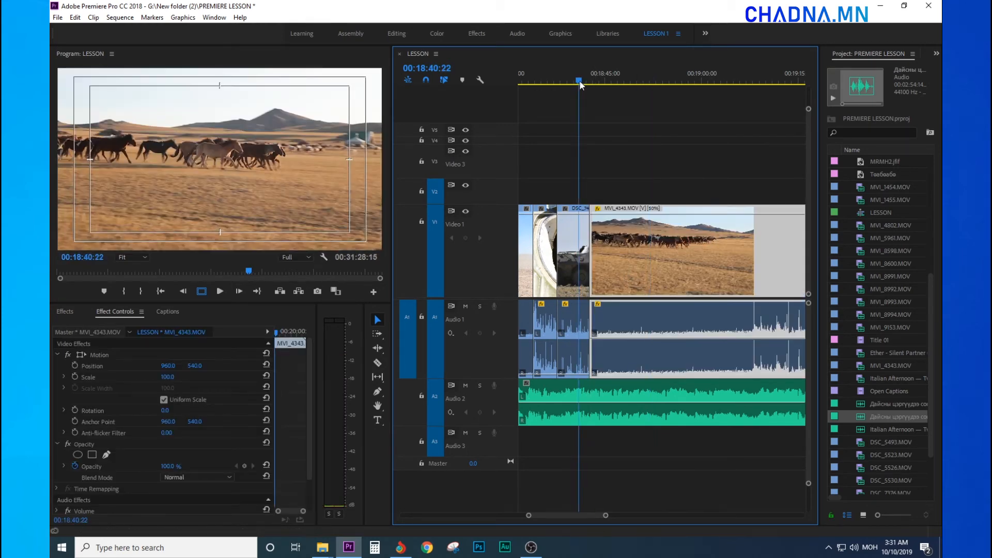
{"action": "key", "text": "space"}
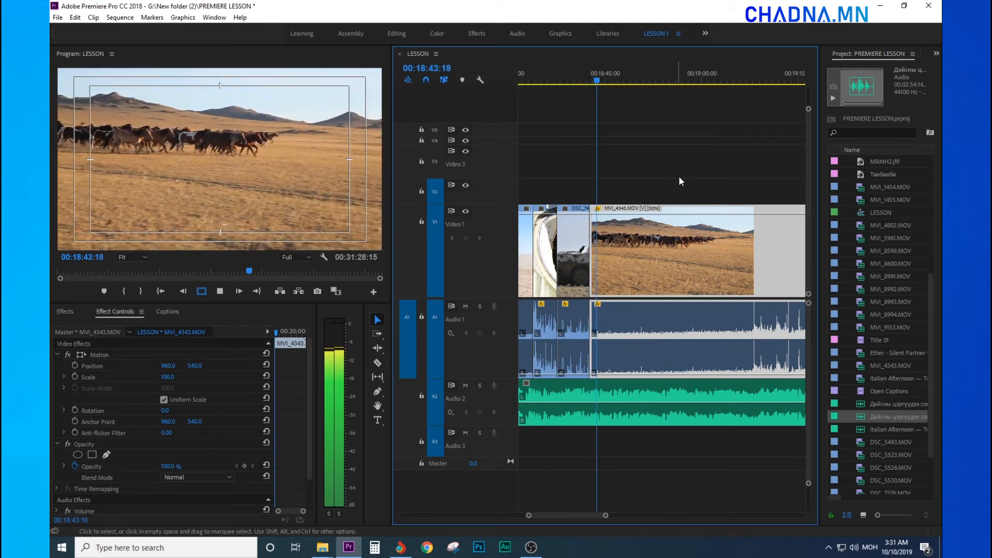
{"action": "key", "text": "equal"}
{"action": "left_click_drag", "start_coordinate": [712, 184], "coordinate": [741, 279]}
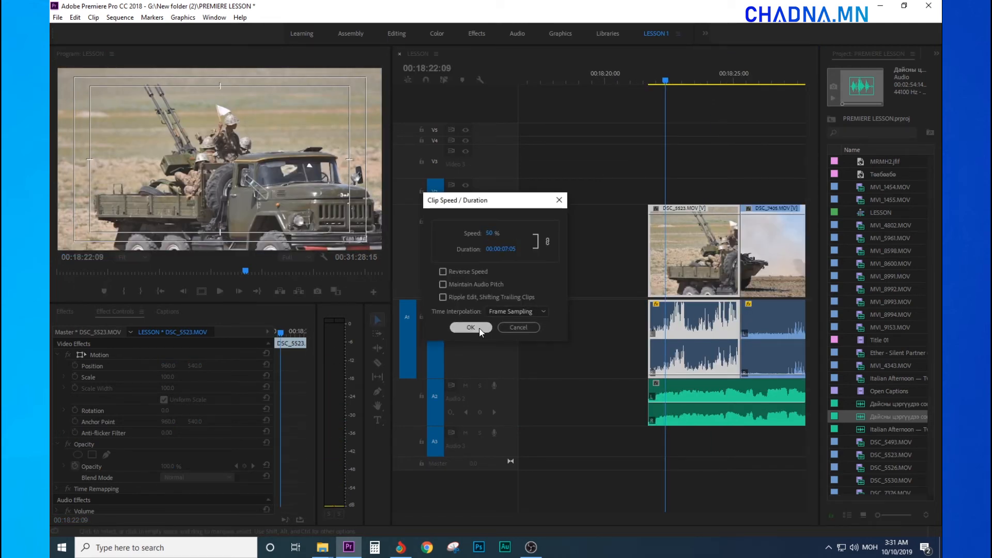
Step: Set the speed of the first two clips, DSC_5523.MOV and DSC_7405.MOV, to 50%
{"action": "left_click", "coordinate": [481, 328]}
{"action": "left_click", "coordinate": [753, 69]}
{"action": "key", "text": "minus"}
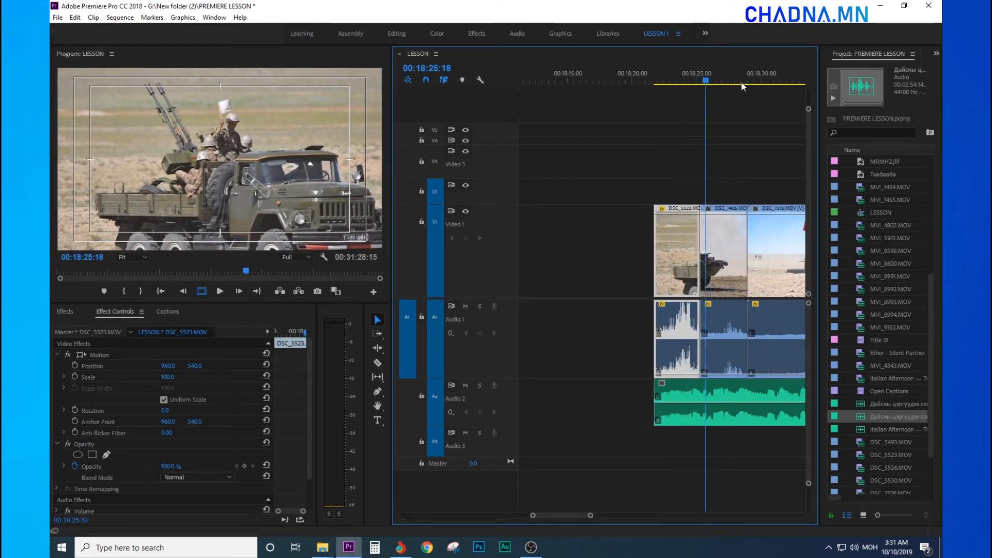
{"action": "key", "text": "equal"}
{"action": "right_click", "coordinate": [659, 255]}
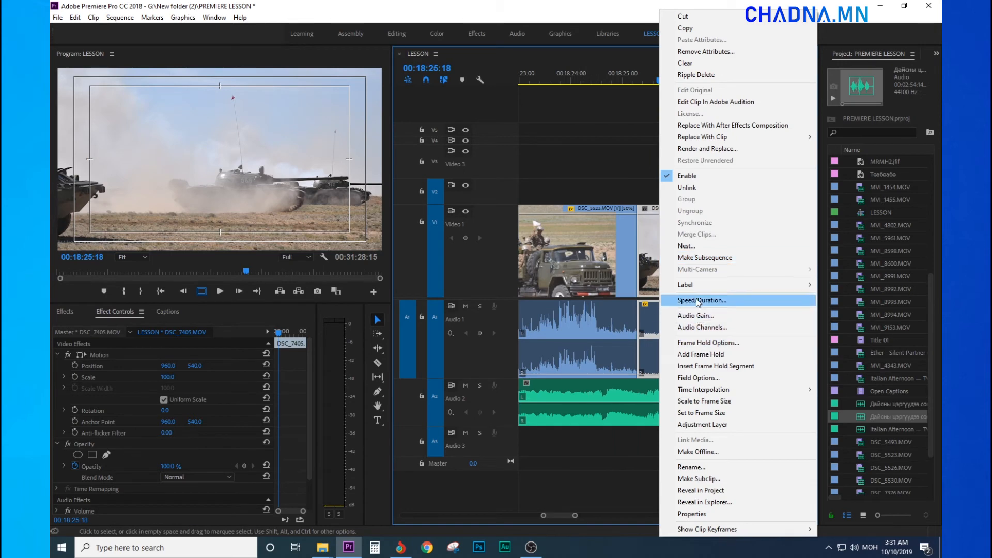
{"action": "left_click", "coordinate": [696, 300]}
{"action": "type", "text": "50"}
{"action": "key", "text": "Return"}
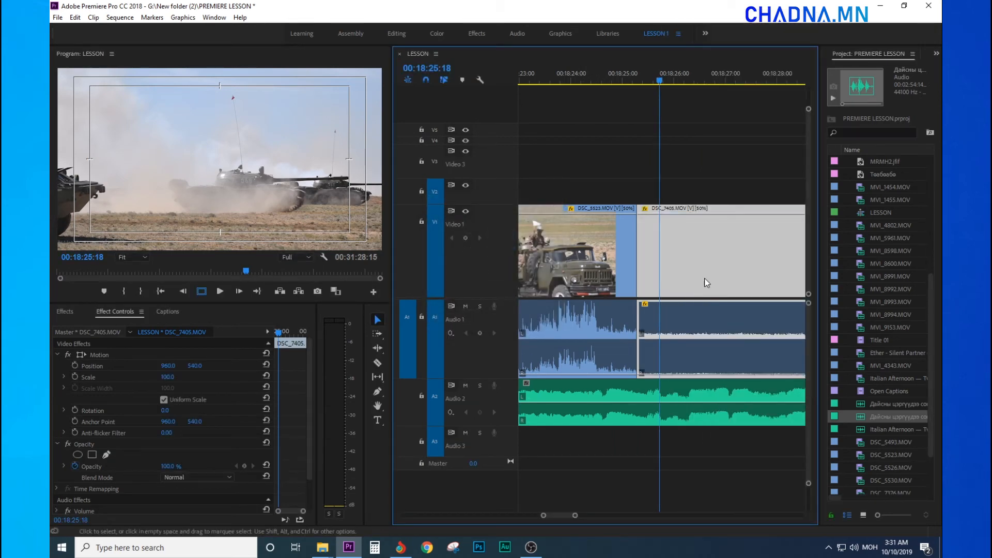
Step: Set the speed of the third clip, DSC_7378.MOV, to 50%
{"action": "key", "text": "minus"}
{"action": "key", "text": "minus"}
{"action": "left_click", "coordinate": [733, 77]}
{"action": "key", "text": "equal"}
{"action": "right_click", "coordinate": [657, 265]}
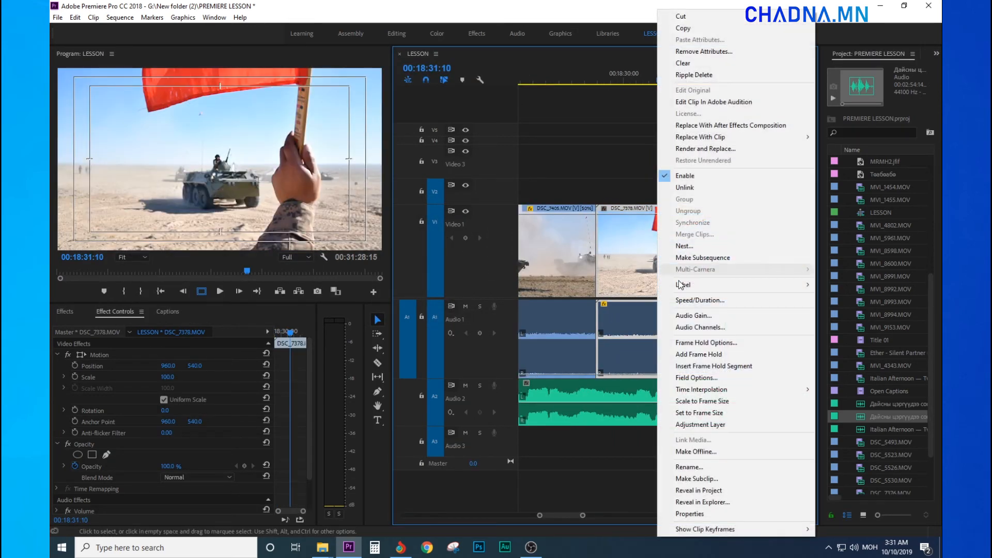
{"action": "left_click", "coordinate": [693, 299]}
{"action": "type", "text": "50"}
{"action": "key", "text": "Return"}
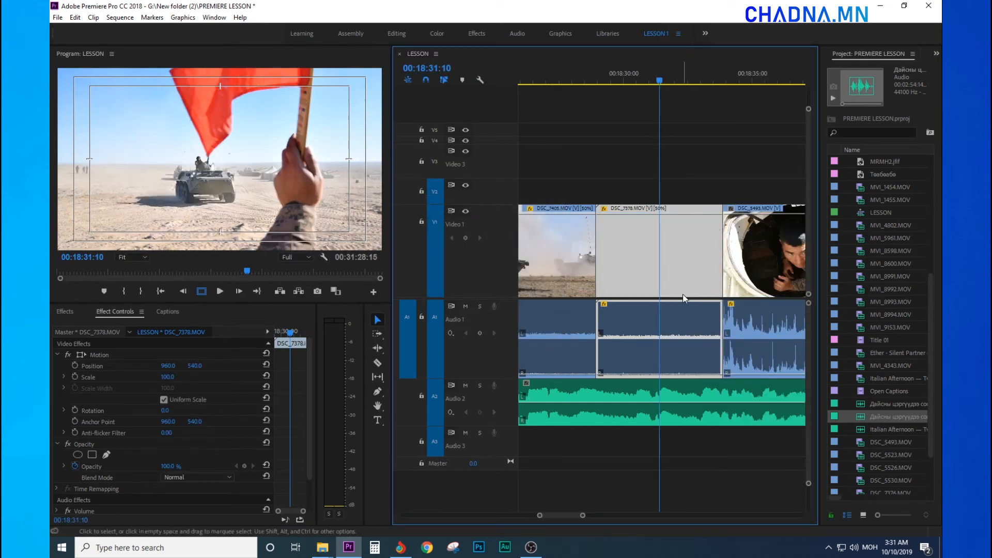
Step: Set the speed of the fourth clip, DSC_5493.MOV, to 50%
{"action": "left_click", "coordinate": [761, 82]}
{"action": "key", "text": "minus"}
{"action": "key", "text": "equal"}
{"action": "right_click", "coordinate": [687, 257]}
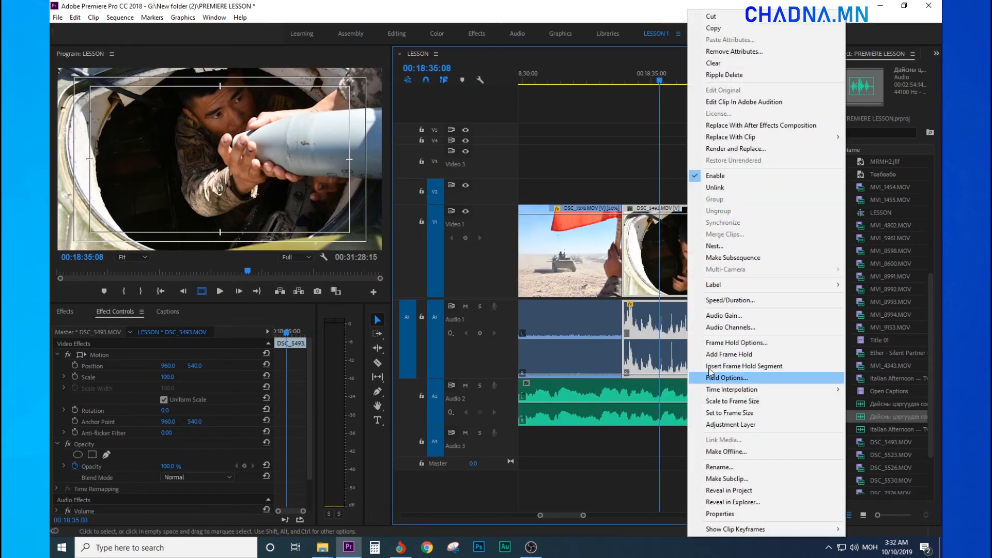
{"action": "left_click", "coordinate": [734, 304]}
{"action": "type", "text": "50"}
{"action": "key", "text": "Return"}
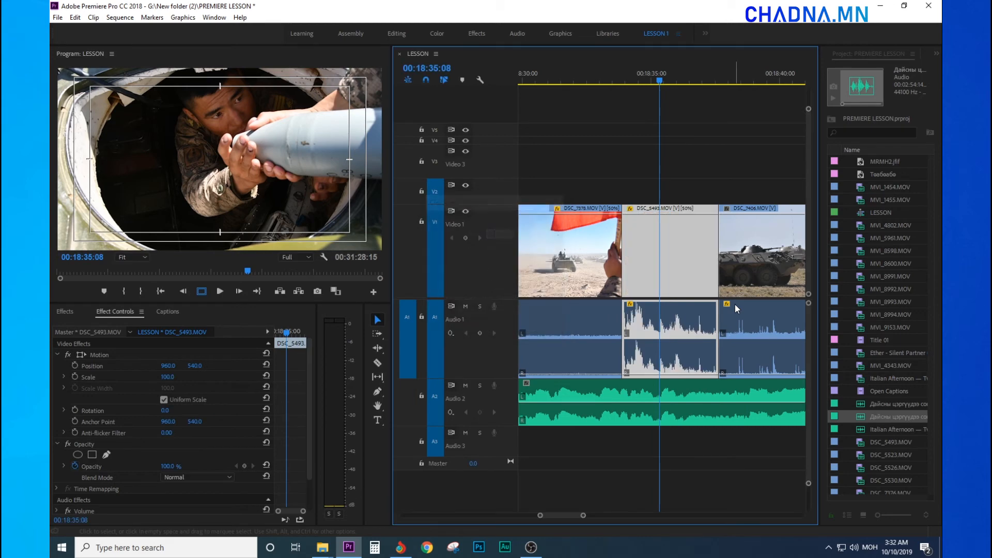
Step: Set the speed of the fifth clip, DSC_7406.MOV, to 50%
{"action": "key", "text": "minus"}
{"action": "key", "text": "equal"}
{"action": "right_click", "coordinate": [668, 253]}
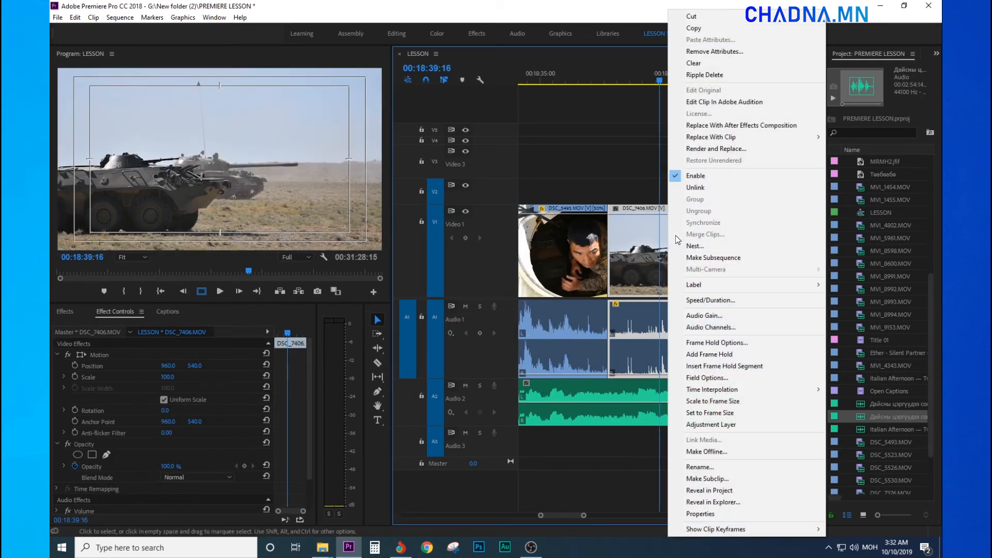
{"action": "left_click", "coordinate": [715, 302]}
{"action": "type", "text": "50"}
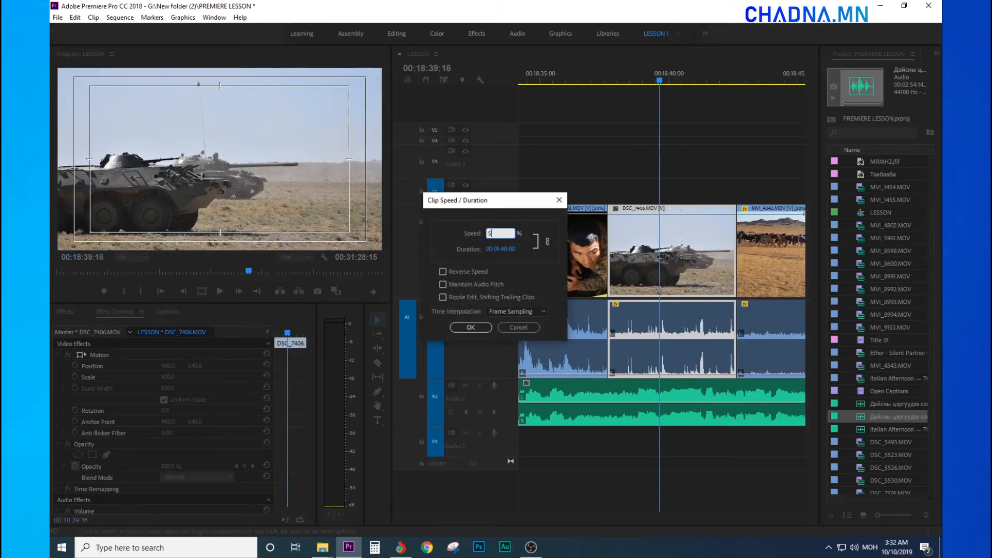
{"action": "key", "text": "Return"}
{"action": "key", "text": "minus"}
Step: Examine the opening and the opacity fade of the final clip, MVI_4343.MOV, at several magnifications
{"action": "left_click", "coordinate": [724, 70]}
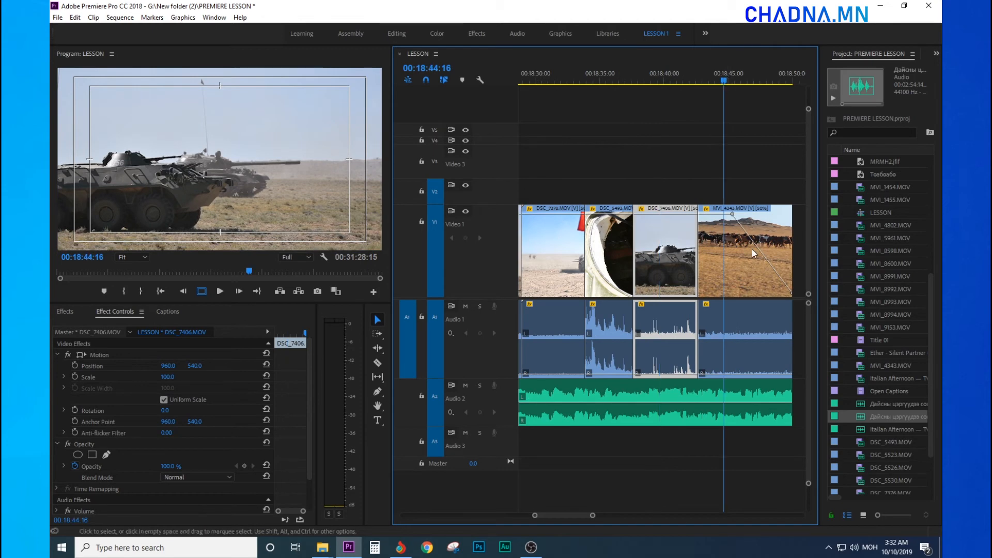
{"action": "key", "text": "minus"}
{"action": "key", "text": "equal"}
{"action": "key", "text": "equal"}
{"action": "key", "text": "equal"}
{"action": "key", "text": "equal"}
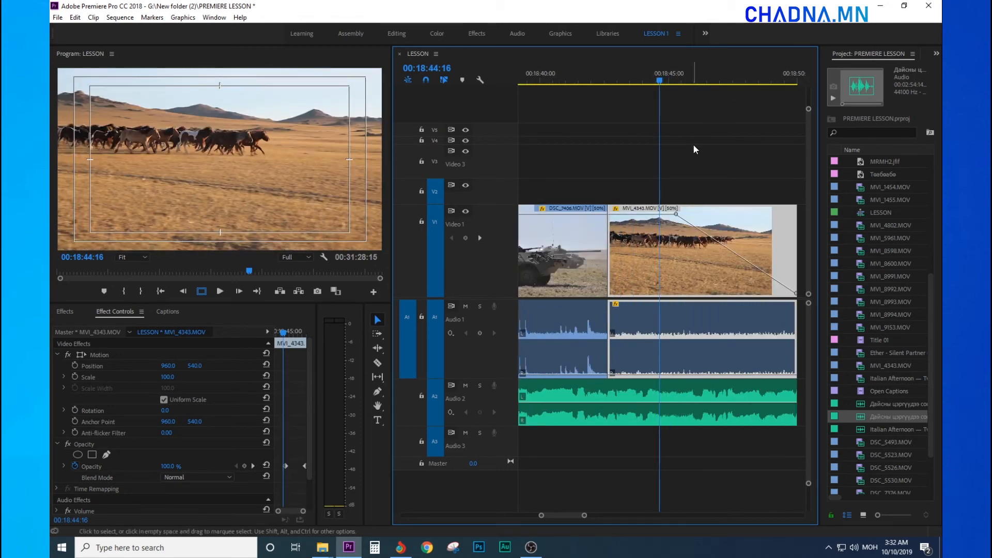
{"action": "key", "text": "minus"}
{"action": "key", "text": "minus"}
{"action": "key", "text": "minus"}
{"action": "key", "text": "minus"}
{"action": "key", "text": "equal"}
{"action": "key", "text": "equal"}
{"action": "key", "text": "equal"}
{"action": "key", "text": "equal"}
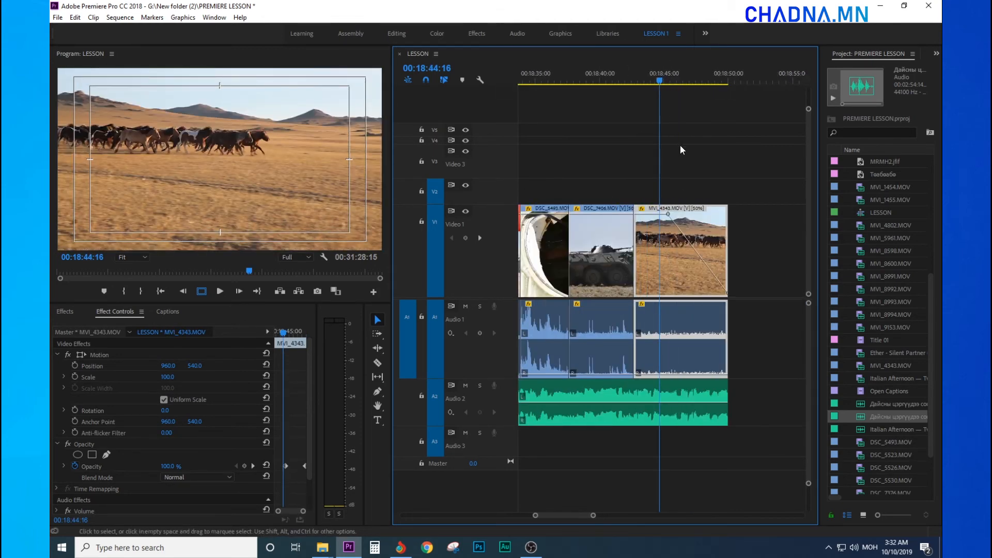
{"action": "key", "text": "equal"}
{"action": "key", "text": "minus"}
{"action": "left_click", "coordinate": [622, 83]}
{"action": "key", "text": "equal"}
{"action": "key", "text": "equal"}
{"action": "key", "text": "equal"}
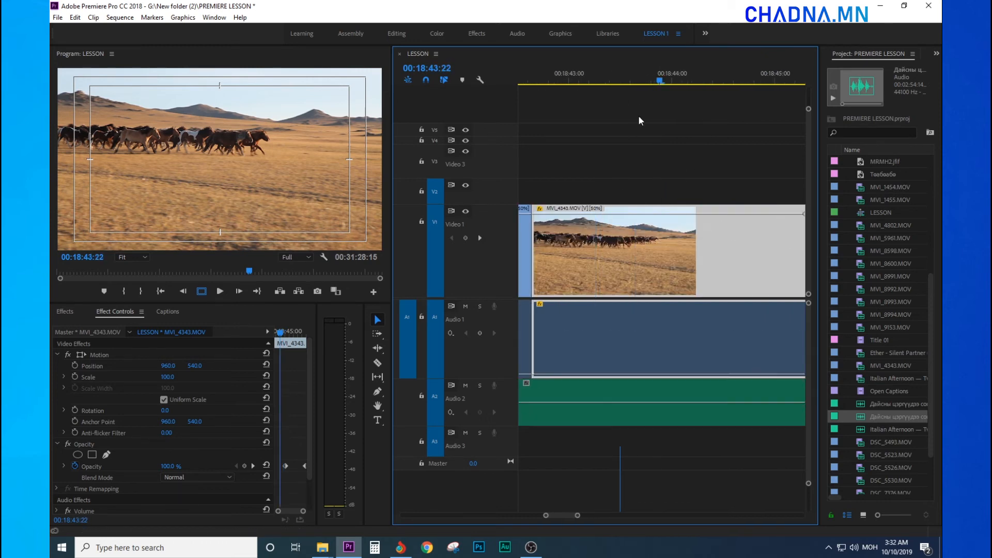
Step: Move the playhead back to DSC_5493.MOV and review the slowed clips across the whole montage
{"action": "left_click", "coordinate": [582, 109]}
{"action": "key", "text": "minus"}
{"action": "mouse_move", "coordinate": [588, 77]}
{"action": "left_mouse_down"}
{"action": "mouse_move", "coordinate": [597, 78]}
{"action": "mouse_move", "coordinate": [565, 101]}
{"action": "mouse_move", "coordinate": [563, 76]}
{"action": "mouse_move", "coordinate": [576, 78]}
{"action": "left_mouse_up"}
{"action": "key", "text": "equal"}
{"action": "key", "text": "minus"}
{"action": "key", "text": "minus"}
{"action": "key", "text": "minus"}
{"action": "key", "text": "minus"}
{"action": "key", "text": "minus"}
{"action": "left_click", "coordinate": [572, 74]}
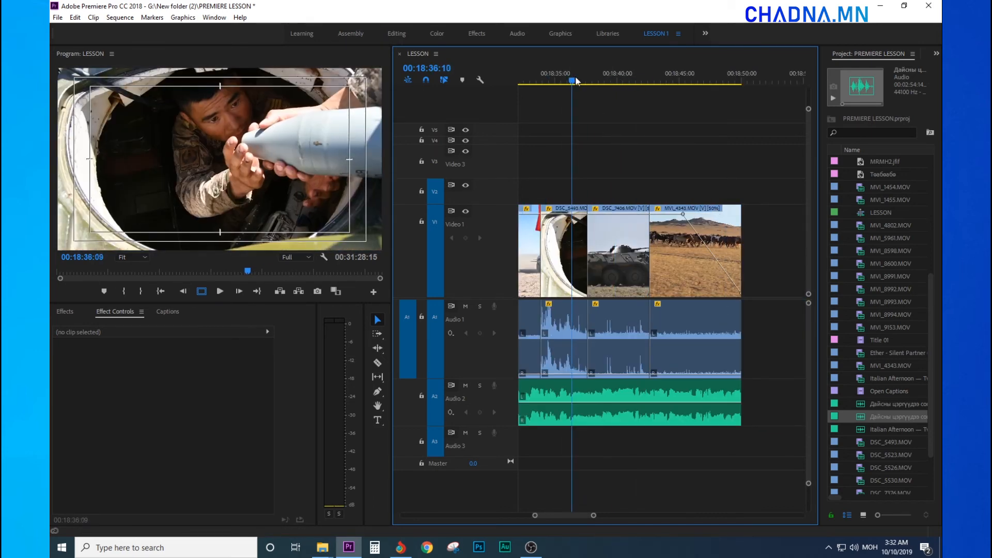
{"action": "key", "text": "equal"}
{"action": "key", "text": "minus"}
{"action": "key", "text": "minus"}
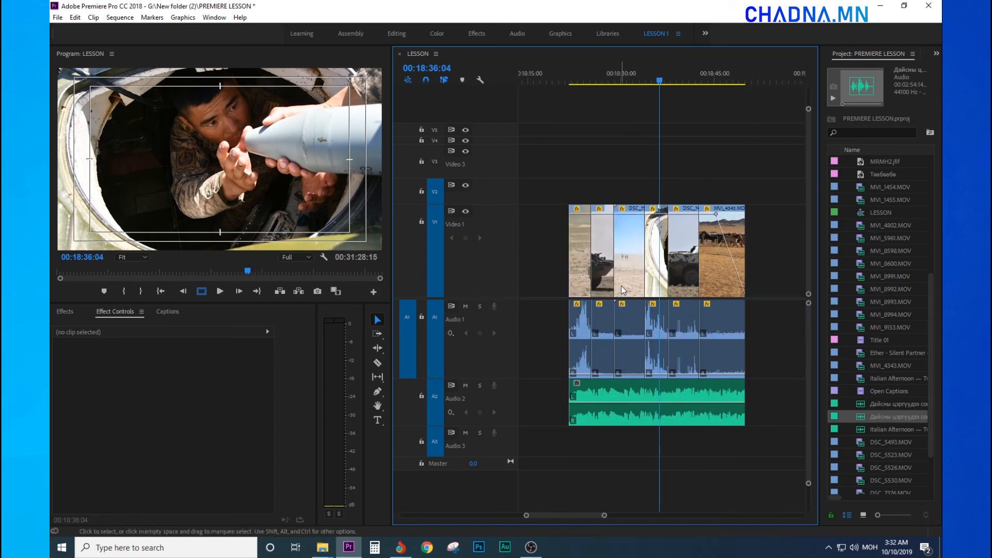
Step: Play the slowed montage with the song from the first clip through the closing fade
{"action": "left_click_drag", "start_coordinate": [611, 78], "coordinate": [615, 78]}
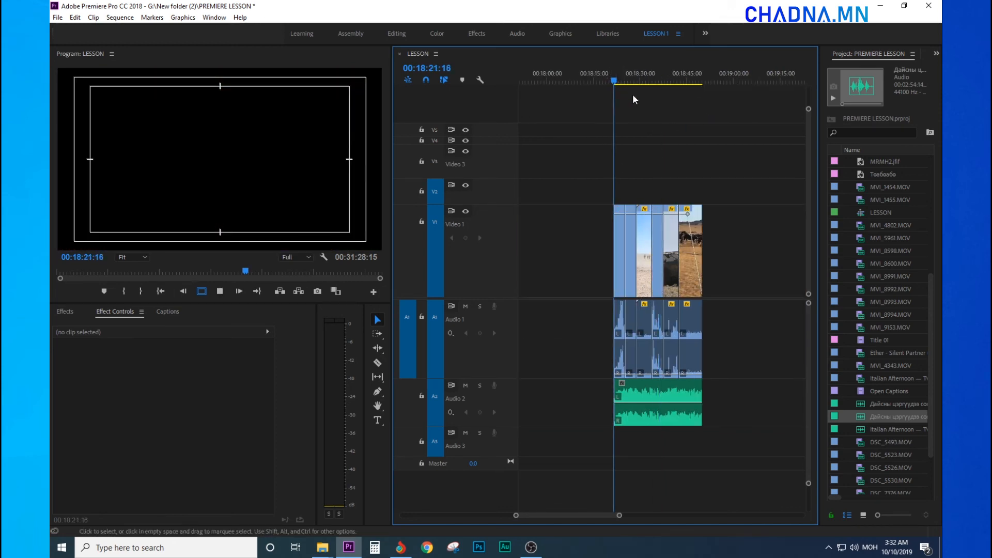
{"action": "key", "text": "equal"}
{"action": "key", "text": "equal"}
{"action": "key", "text": "space"}
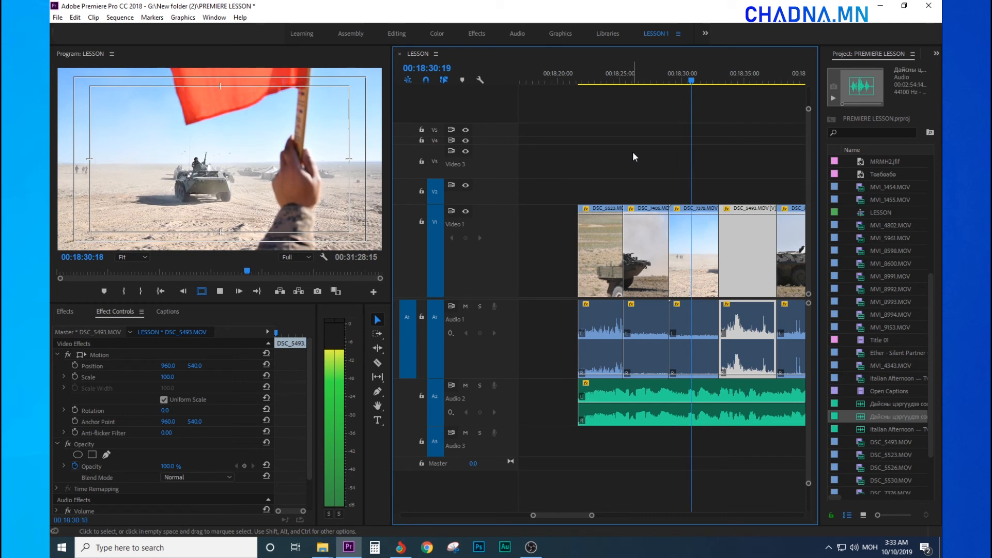
{"action": "key", "text": "minus"}
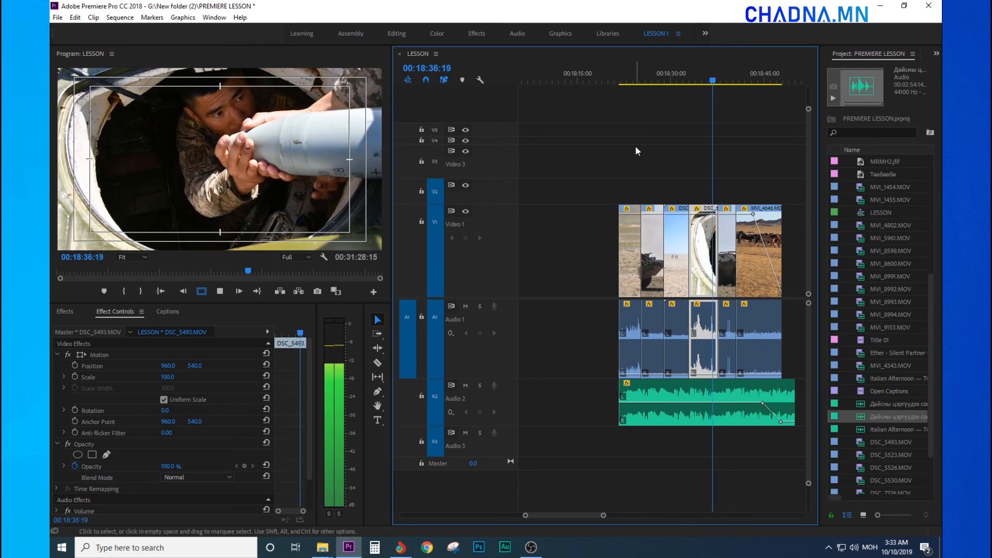
{"action": "key", "text": "minus"}
{"action": "left_click_drag", "start_coordinate": [642, 144], "coordinate": [717, 160]}
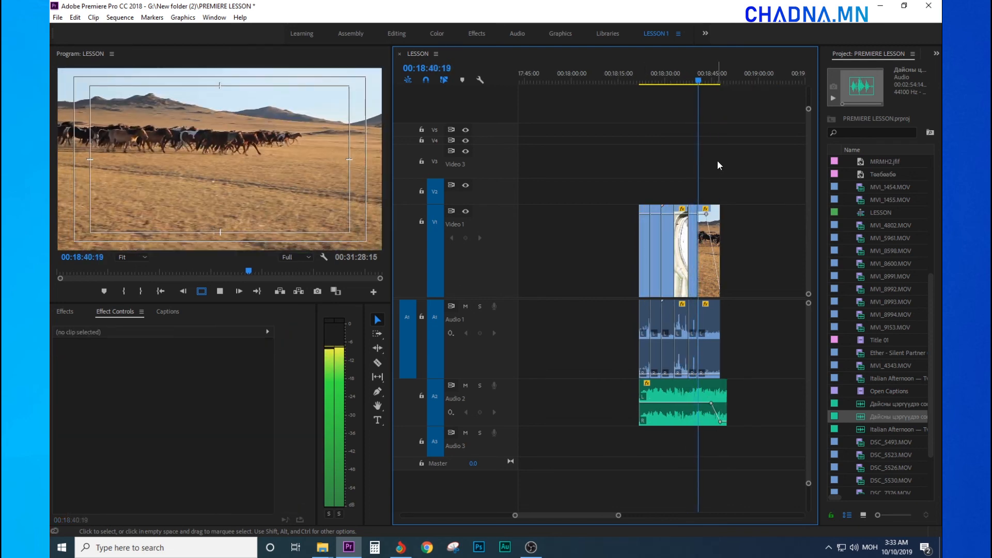
{"action": "key", "text": "minus"}
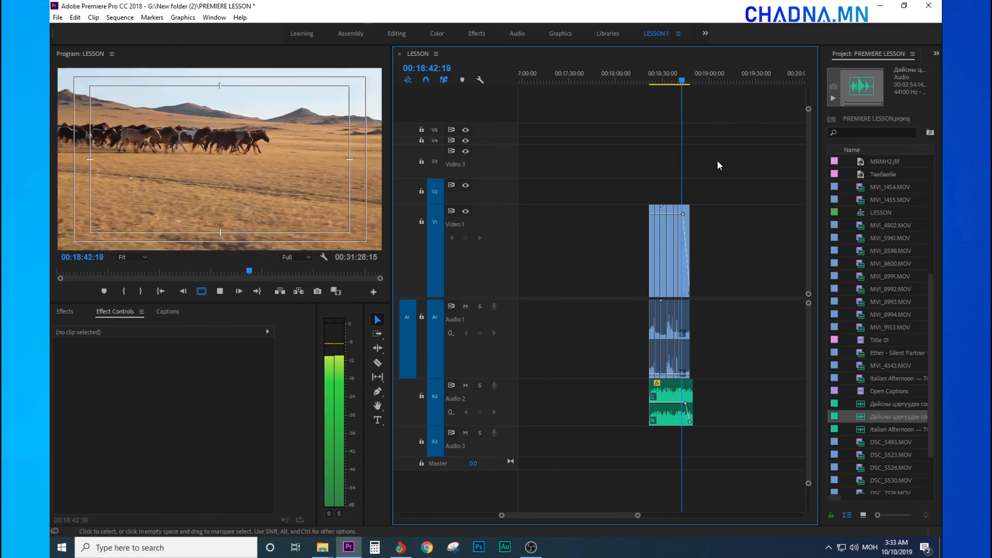
{"action": "key", "text": "equal"}
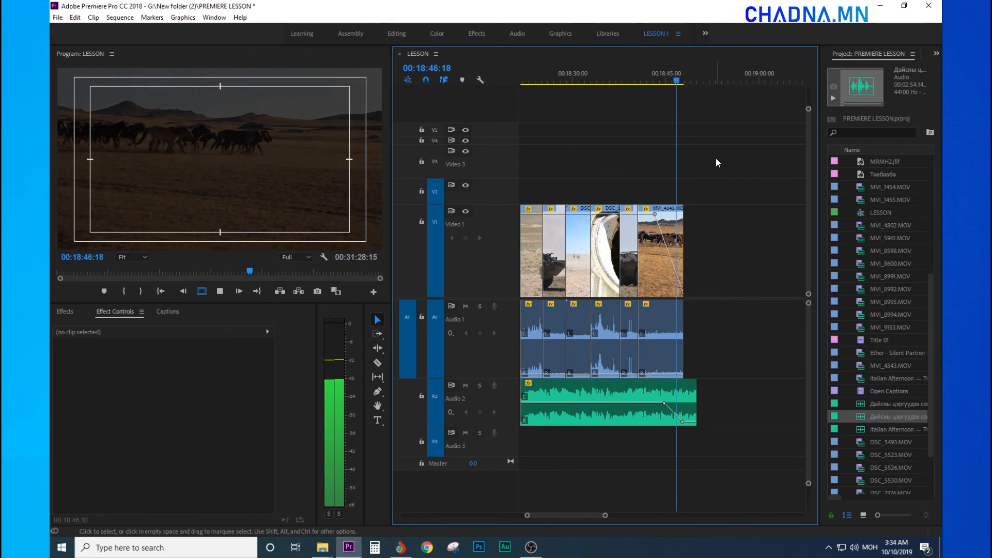
{"action": "key", "text": "space"}
{"action": "key", "text": "minus"}
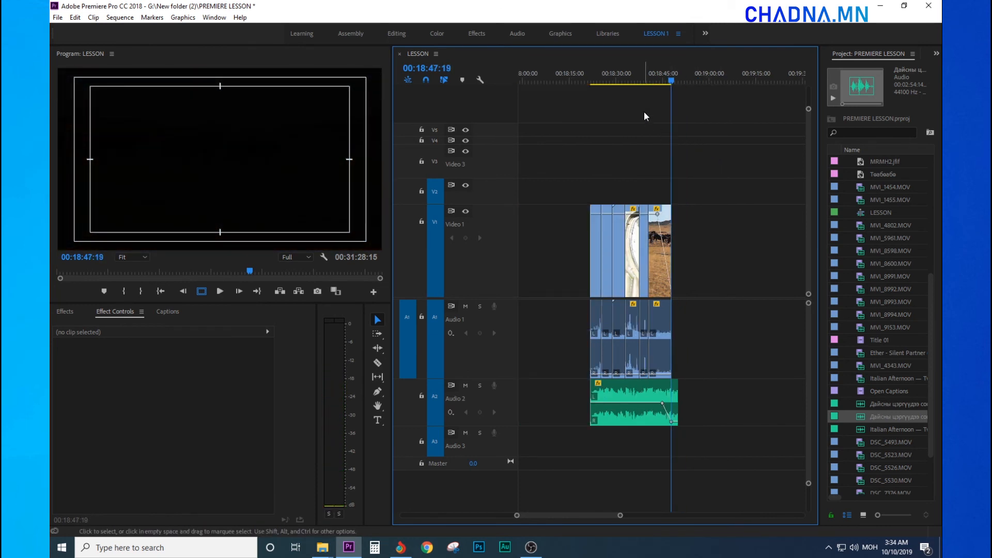